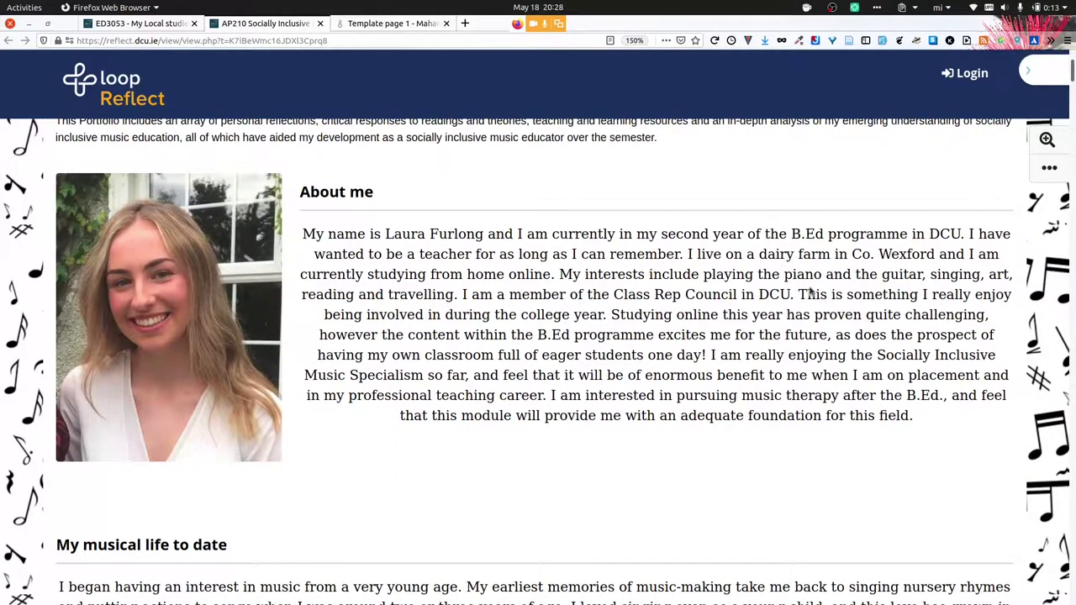
Read through the AP210 example portfolio from the About me section to the Home Works study reflection
scroll(810, 290, "down", 2)
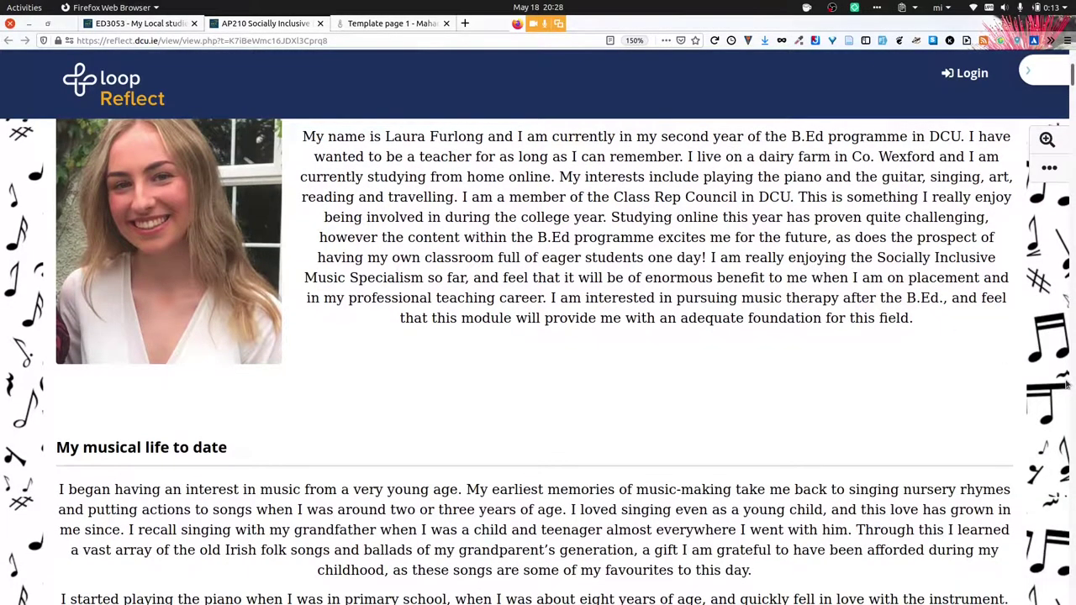
scroll(1066, 383, "down", 8)
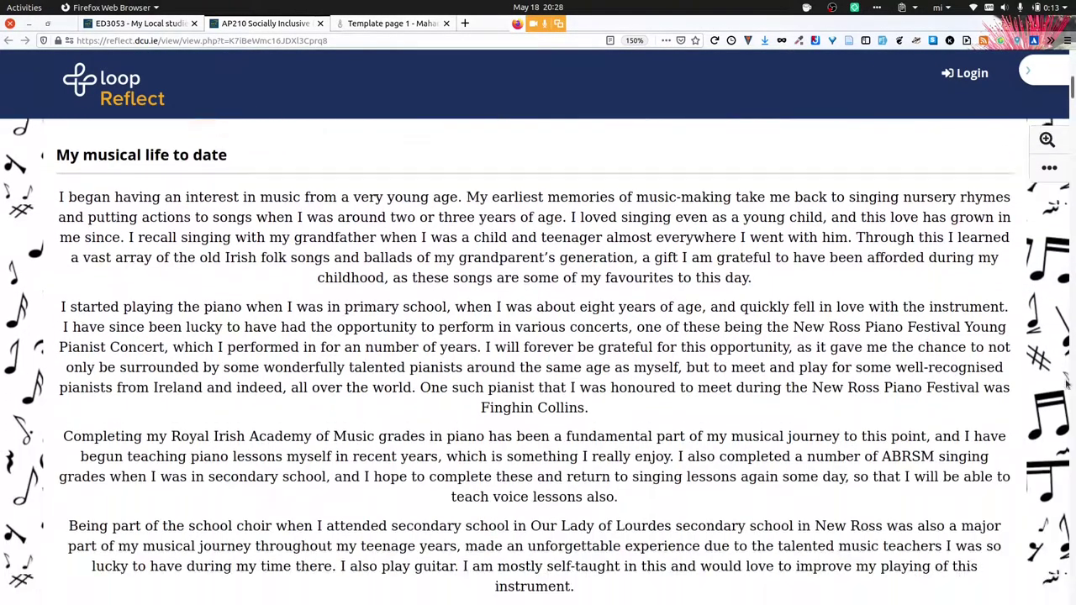
scroll(1066, 383, "down", 15)
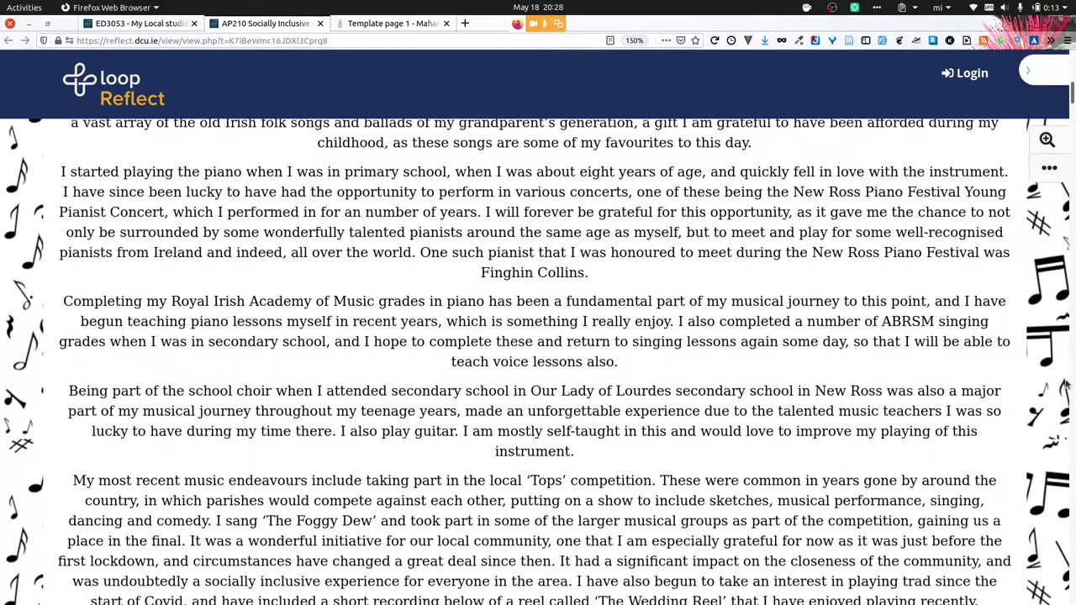
scroll(1065, 383, "down", 10)
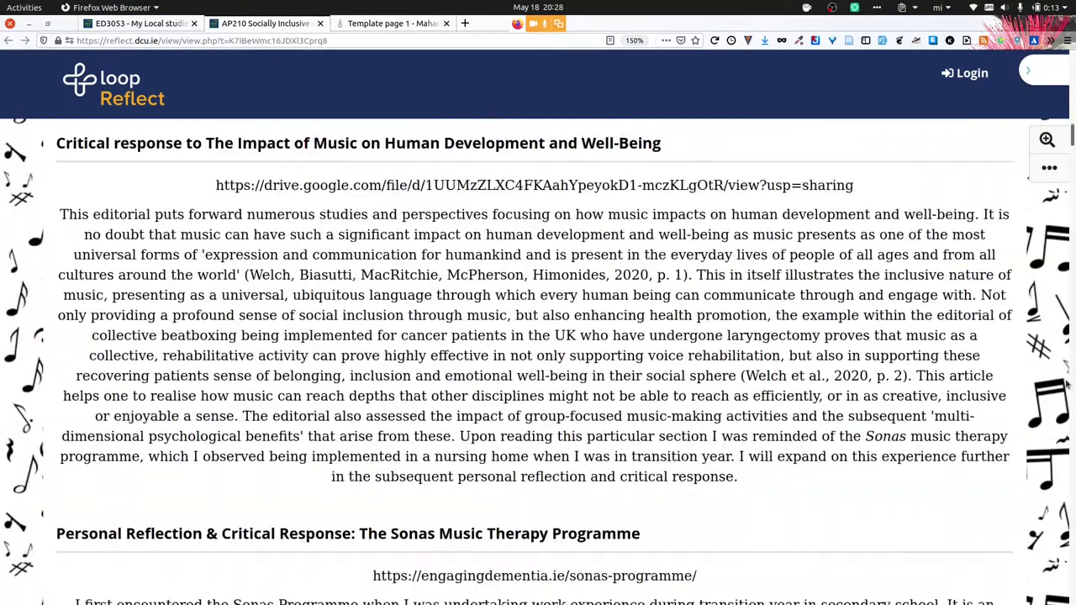
scroll(1066, 383, "down", 9)
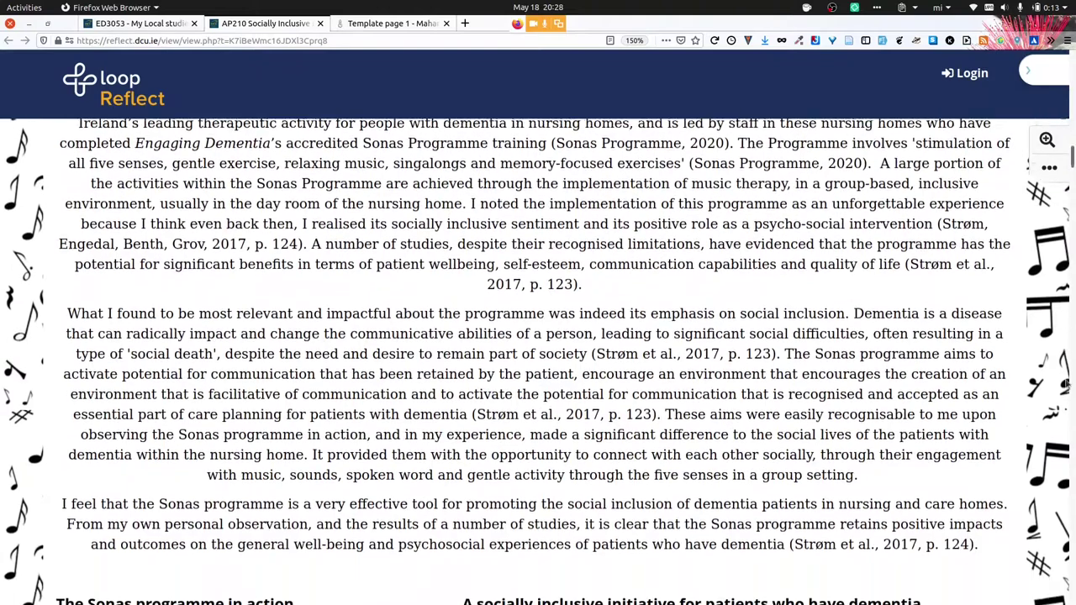
scroll(1066, 383, "down", 2)
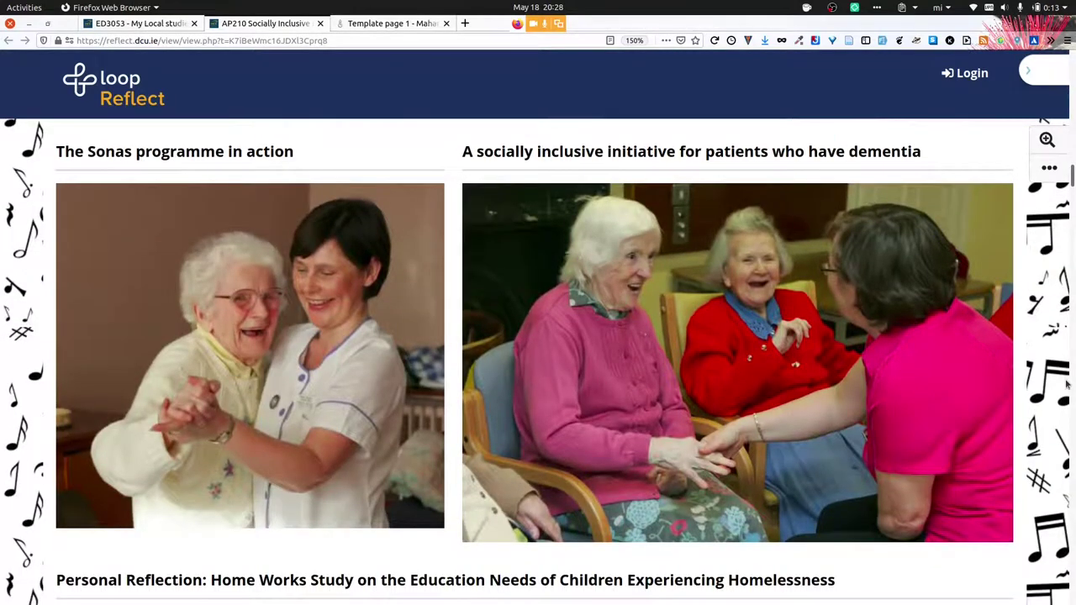
scroll(1065, 383, "down", 8)
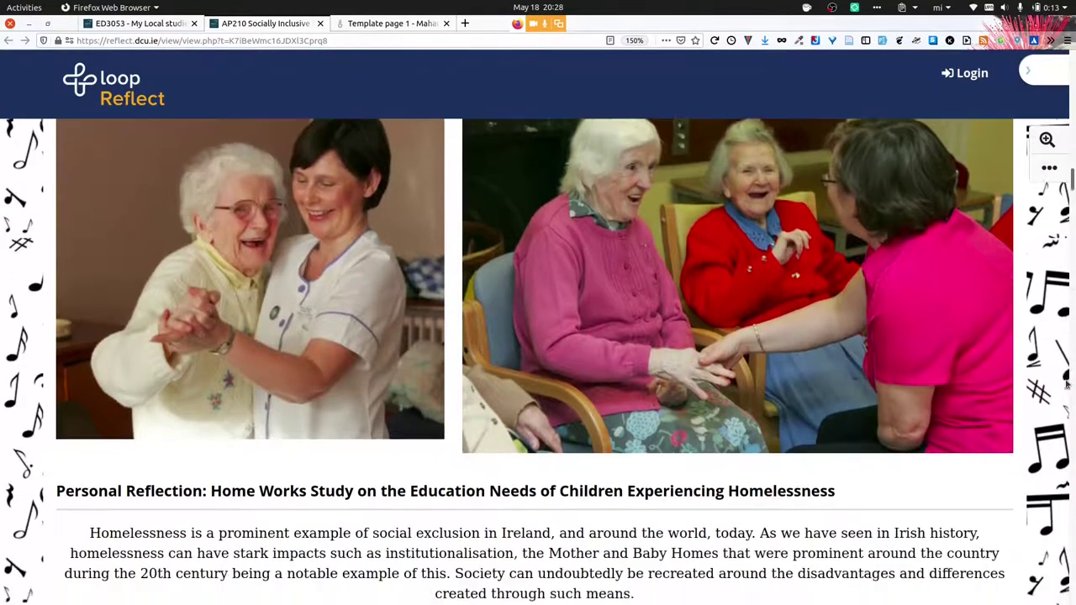
scroll(1066, 384, "down", 2)
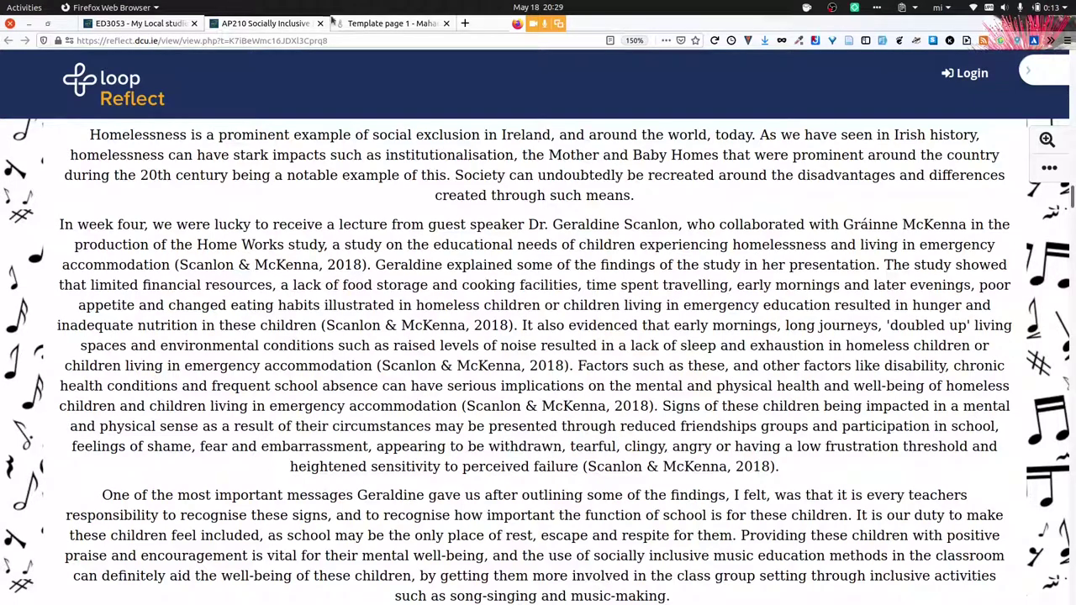
Hide the block editing controls on Mahara's Template page 1, and view the Portfolio completion page with its list of portfolio pages
left_click(395, 25)
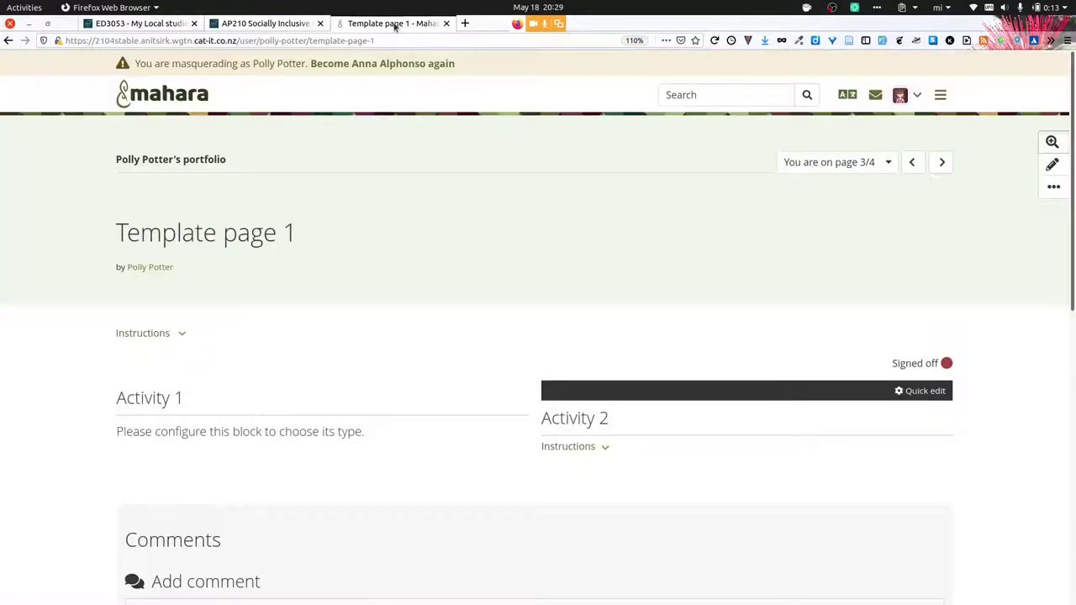
left_click(1050, 141)
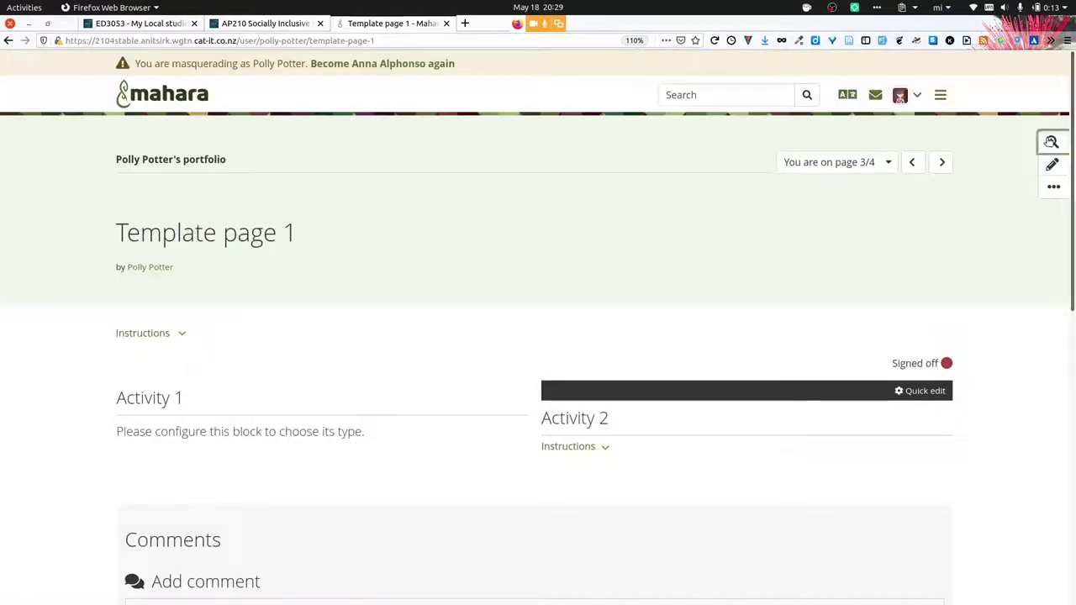
left_click(888, 162)
left_click(844, 185)
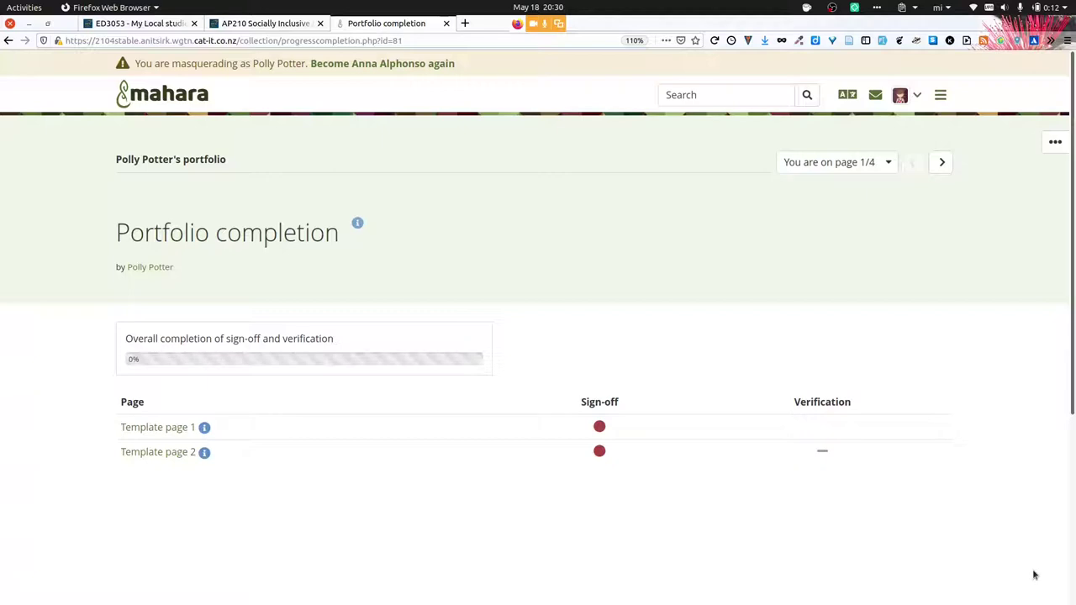
left_click(890, 169)
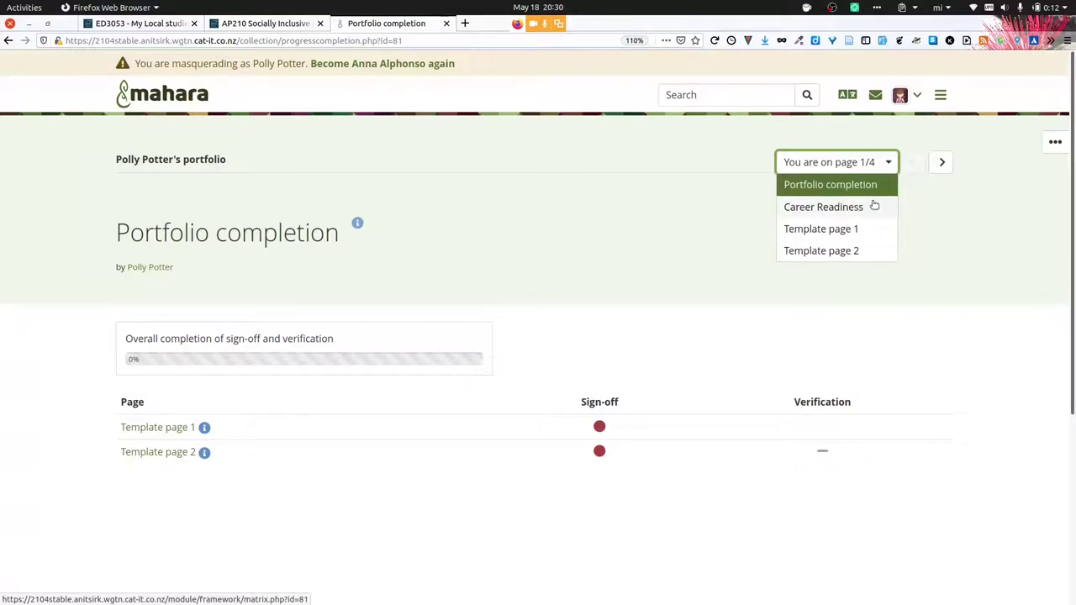
left_click(857, 161)
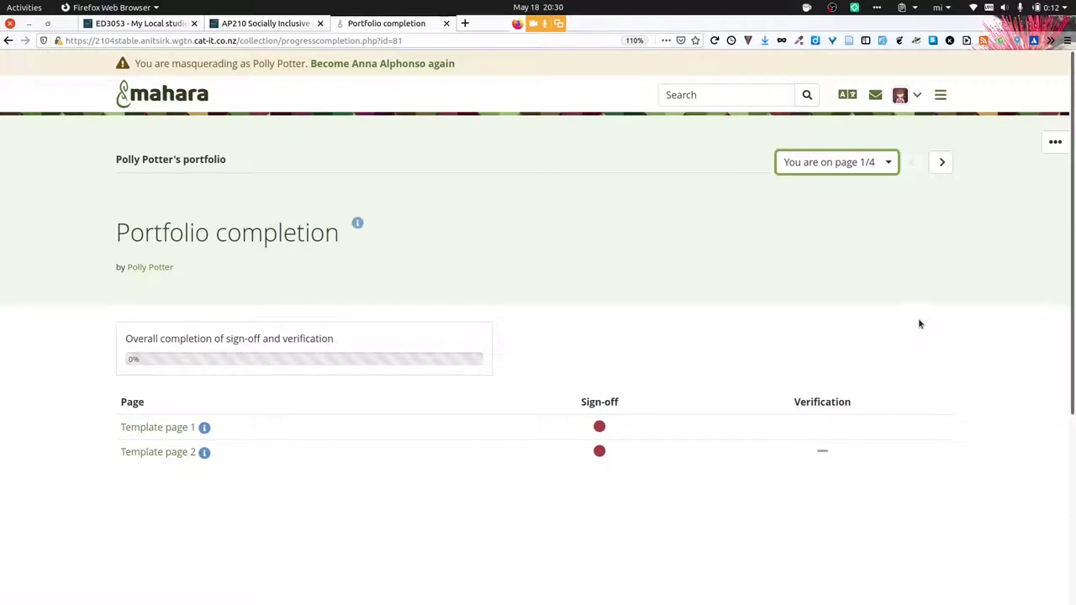
Open Template page 1 and expand both the page's overall instructions and the Activity 2 block's instructions
left_click(886, 162)
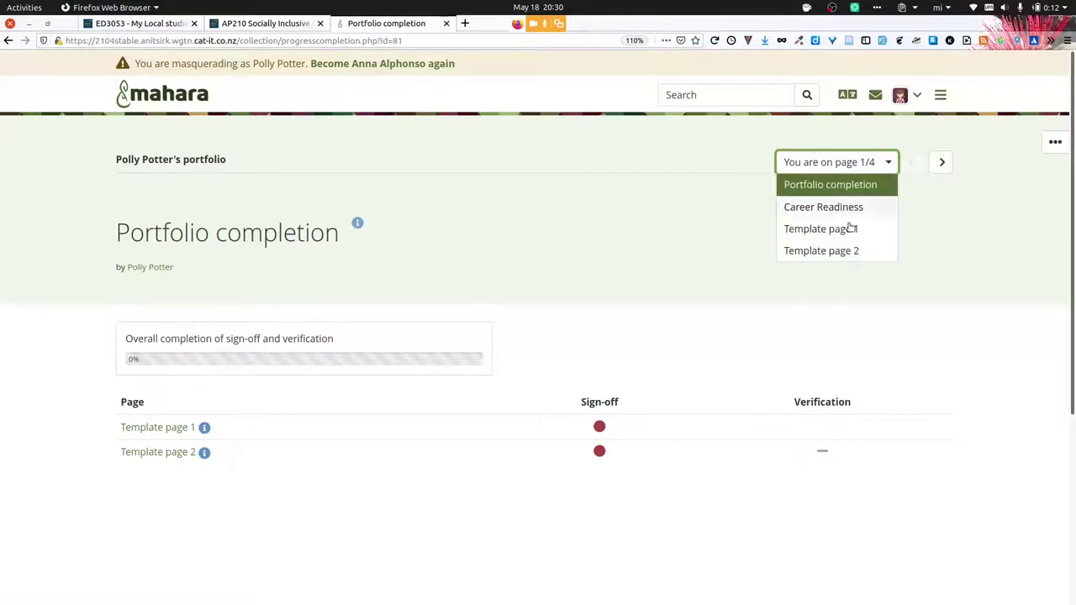
left_click(840, 235)
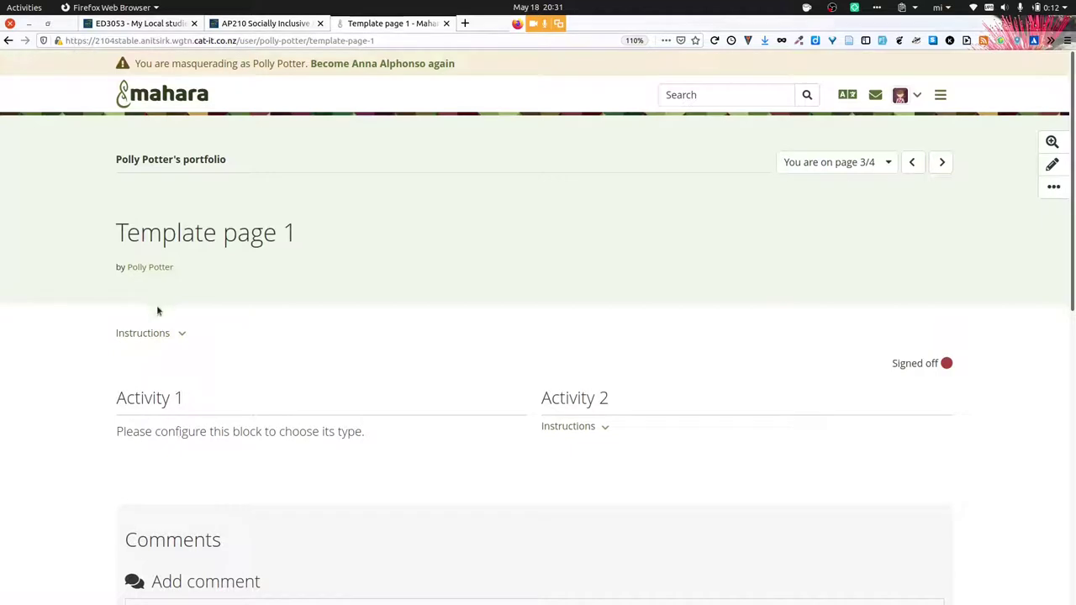
left_click(162, 333)
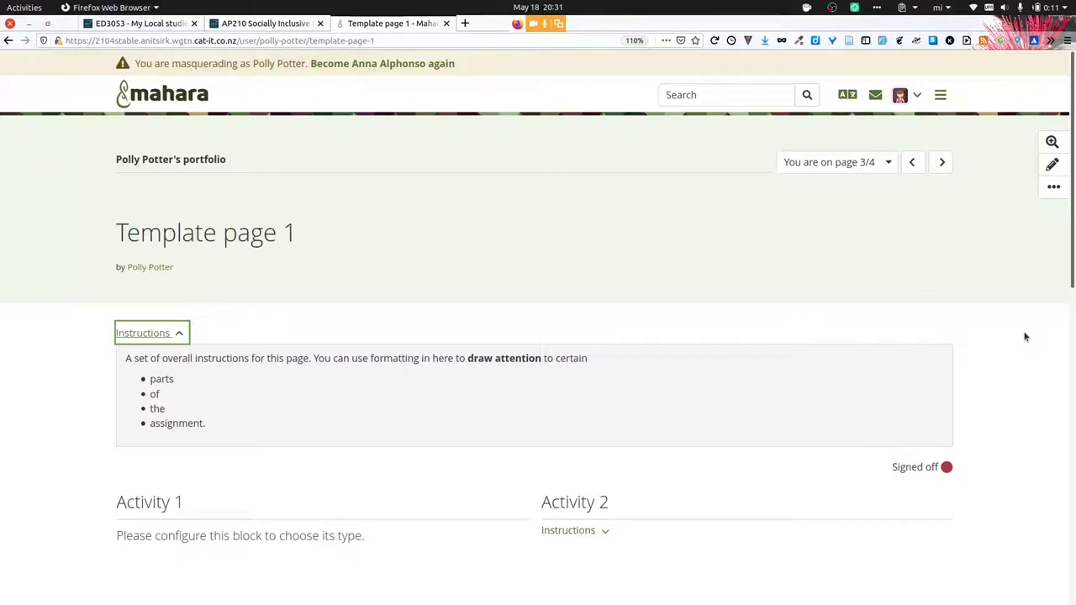
scroll(1024, 337, "down", 3)
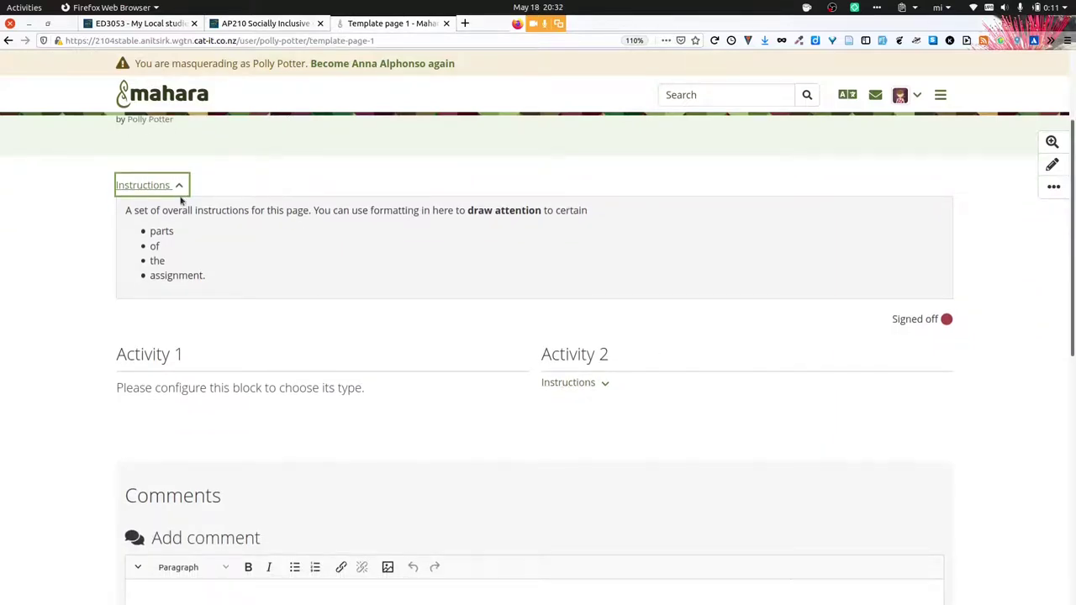
left_click(579, 382)
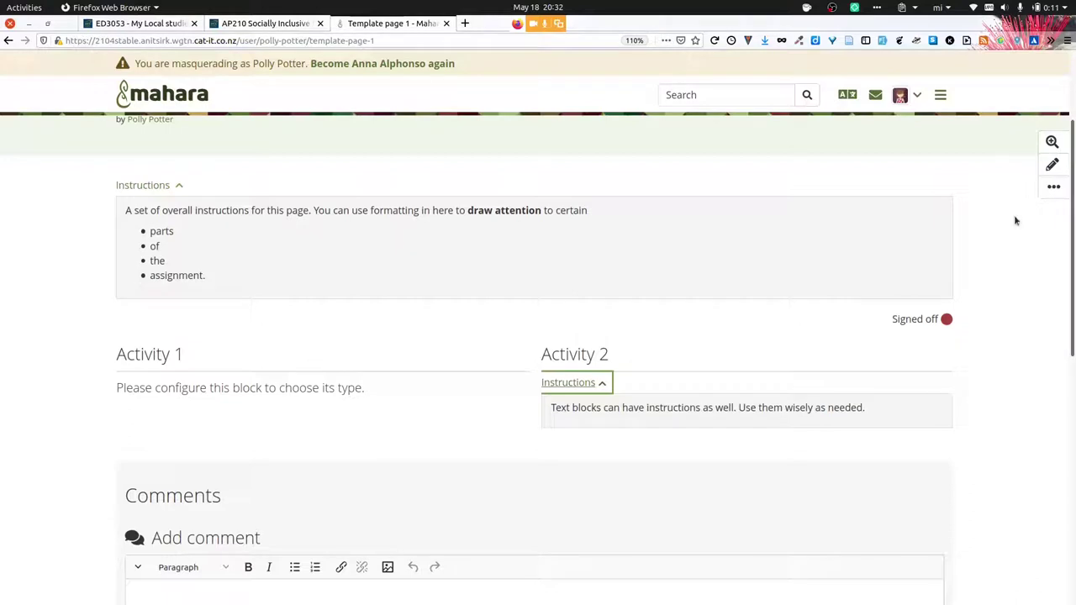
View the instructions inside the Activity 2 block's quick edit form, and leave the form without saving
left_click(1053, 144)
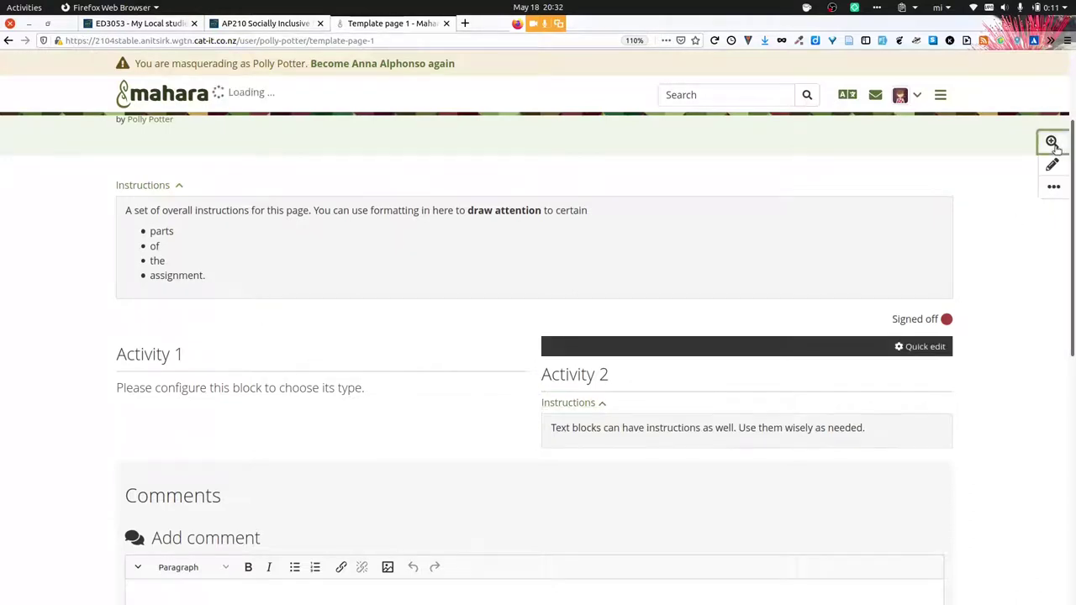
left_click(925, 348)
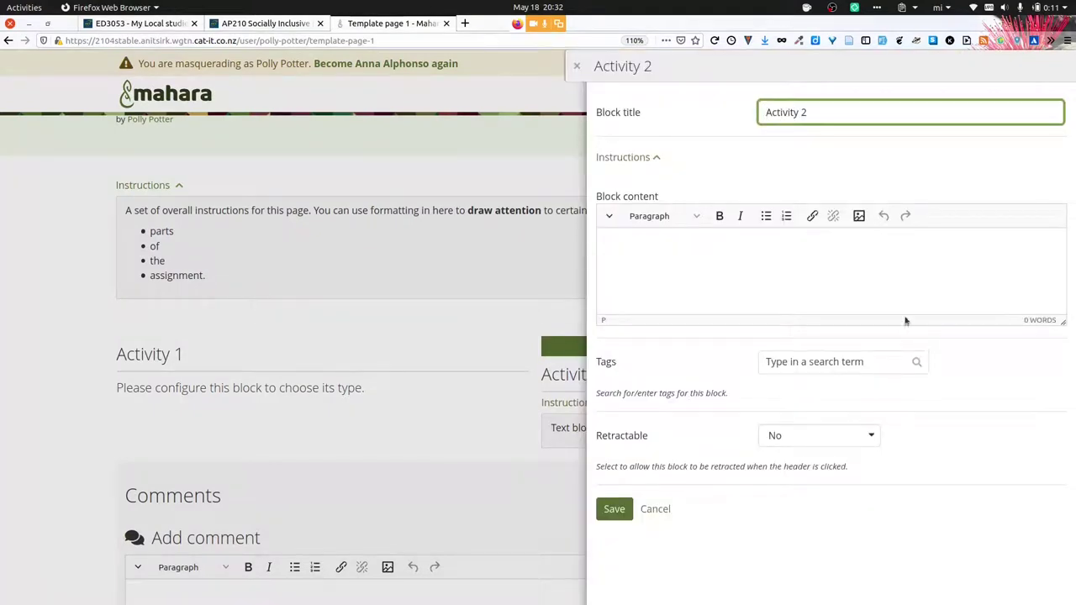
left_click(637, 159)
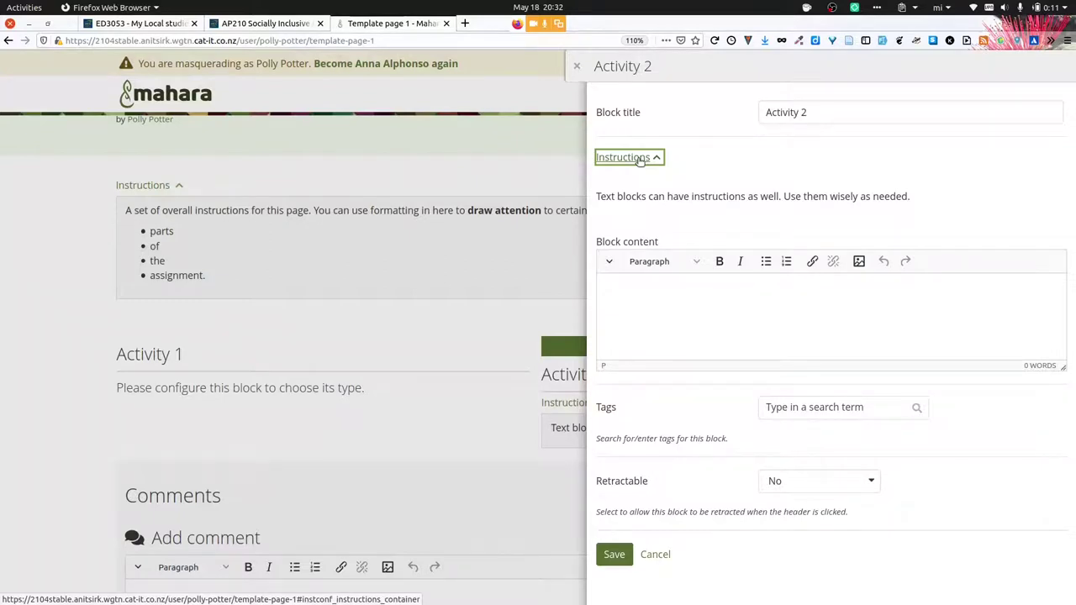
left_click(648, 555)
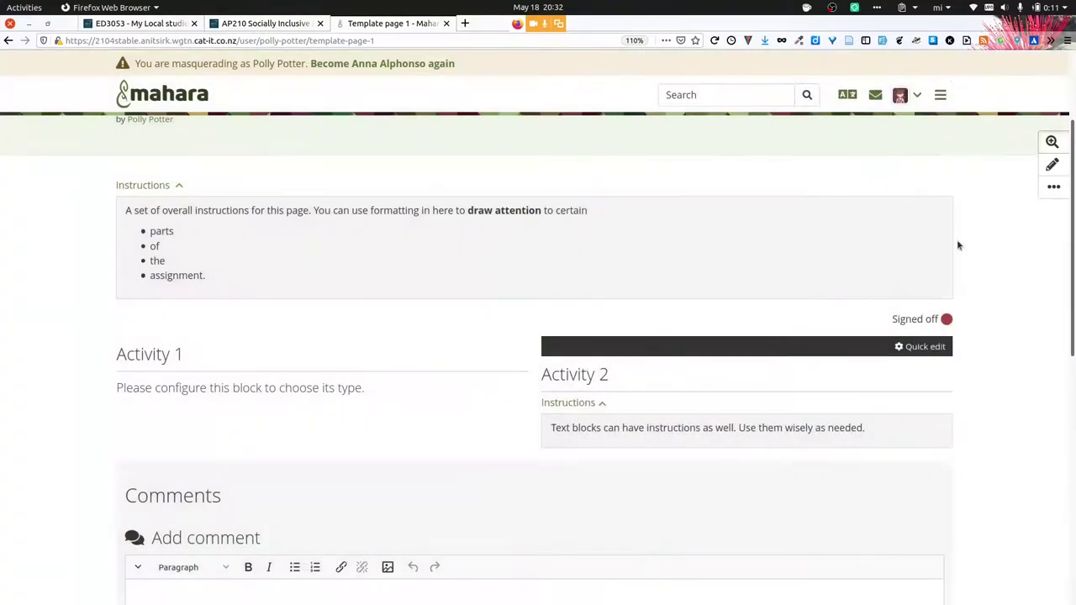
Go to Template page 2 of the portfolio and open it for editing
scroll(958, 243, "up", 3)
left_click(941, 165)
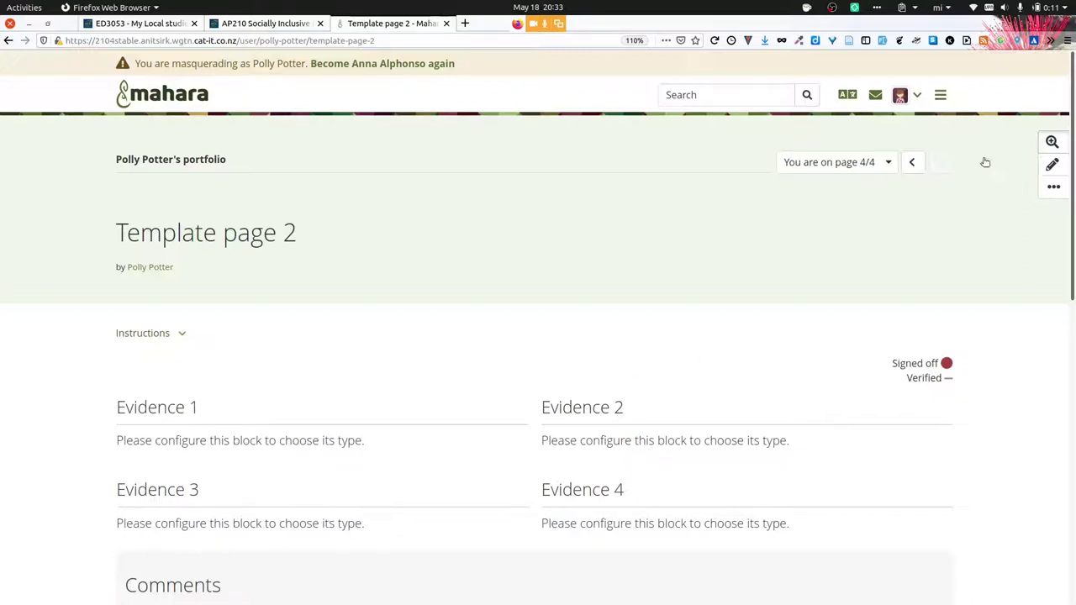
left_click(1058, 171)
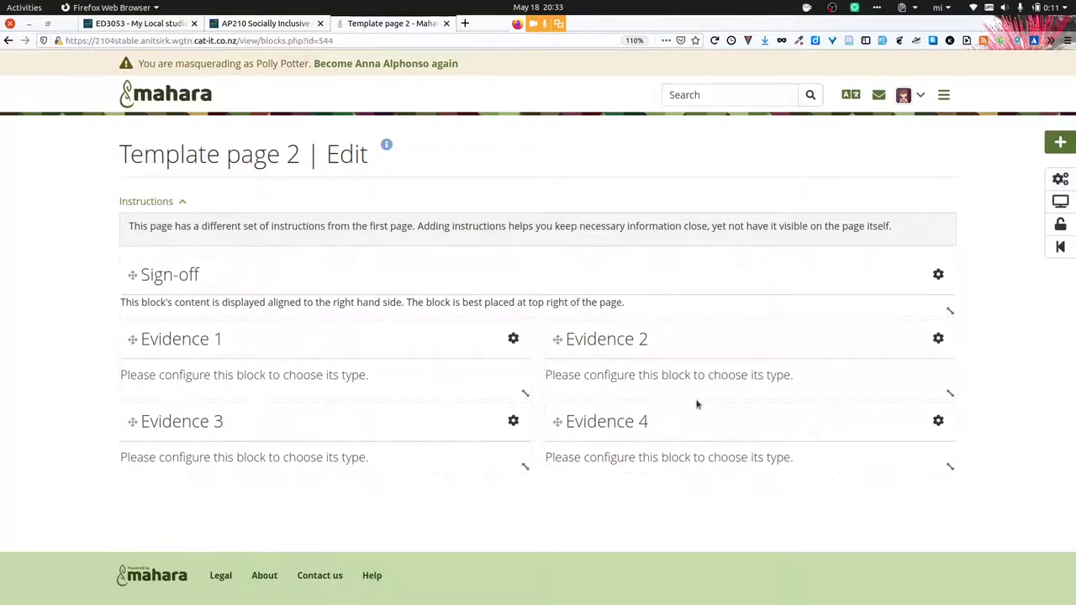
Examine the content type options of the Evidence 1 block without saving, and return Template page 2 to display mode
left_click(512, 337)
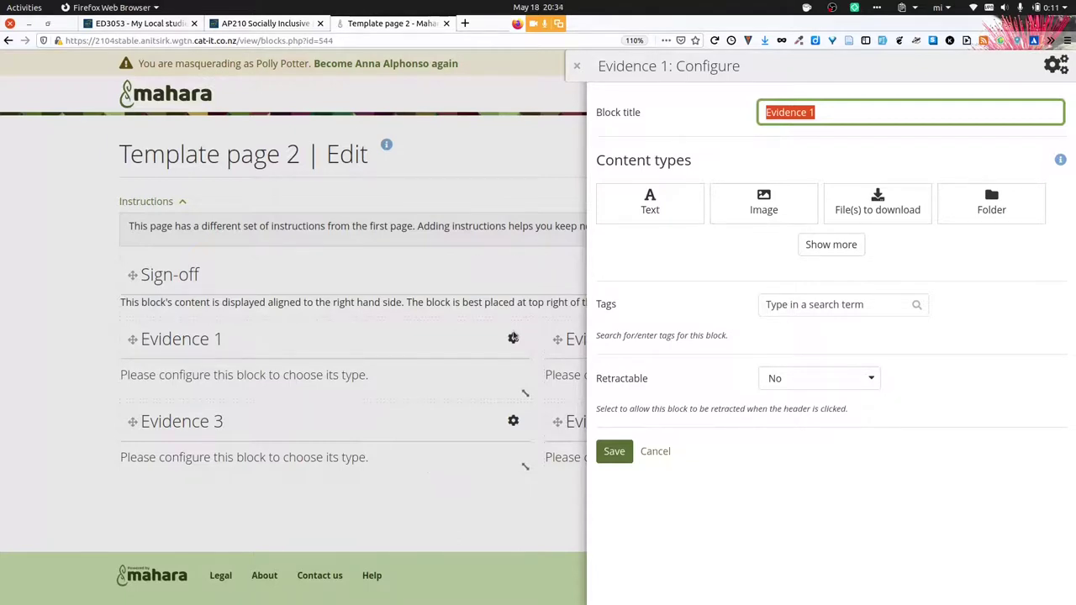
left_click(655, 453)
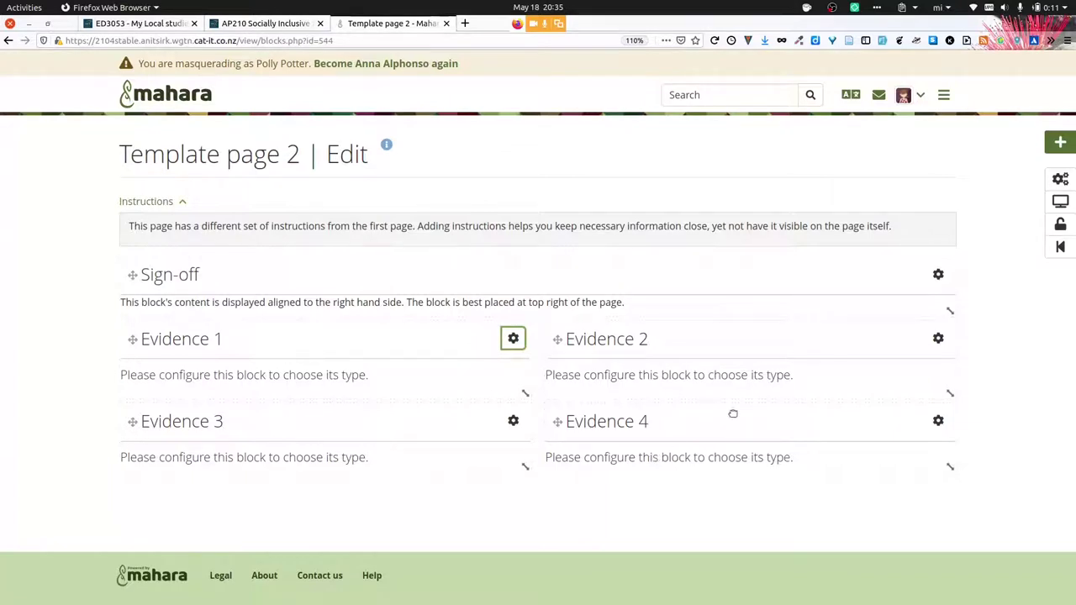
left_click(1061, 202)
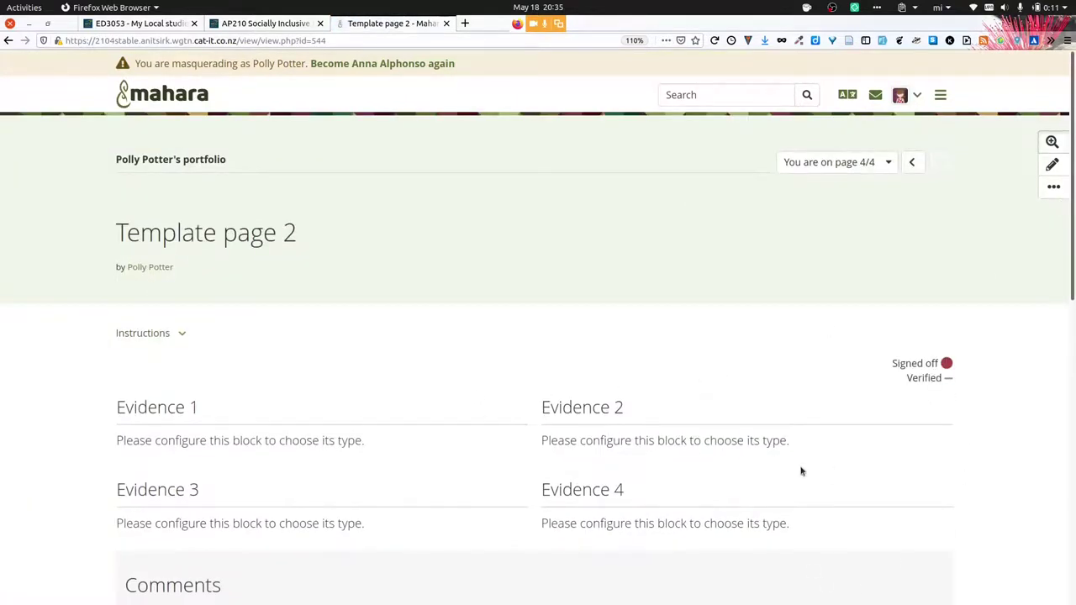
Sign off Template page 1 on the Portfolio completion page, confirming that all requirements are met
left_click(882, 161)
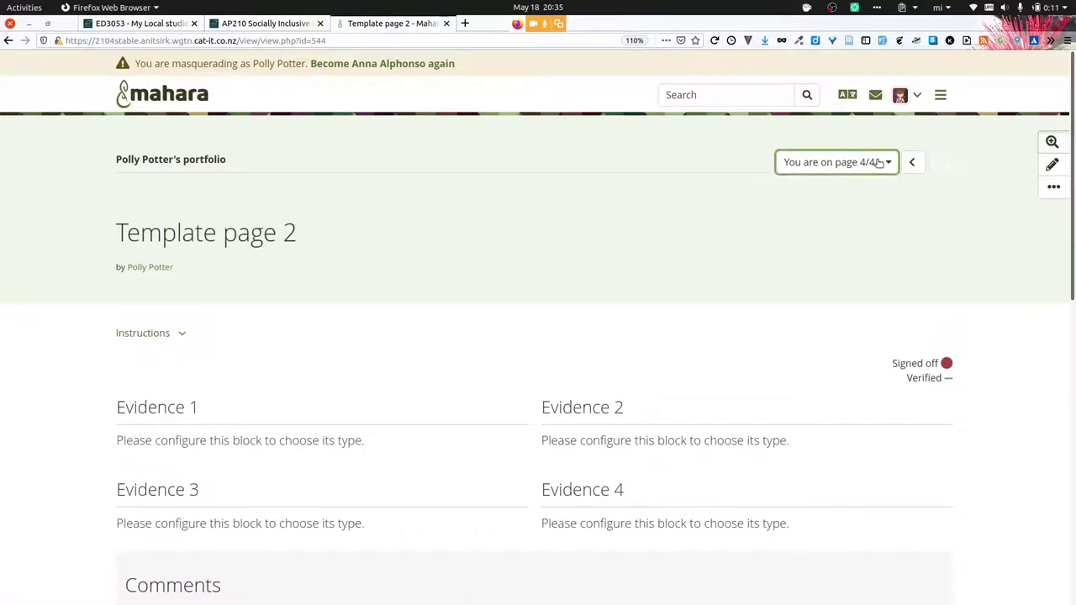
left_click(846, 187)
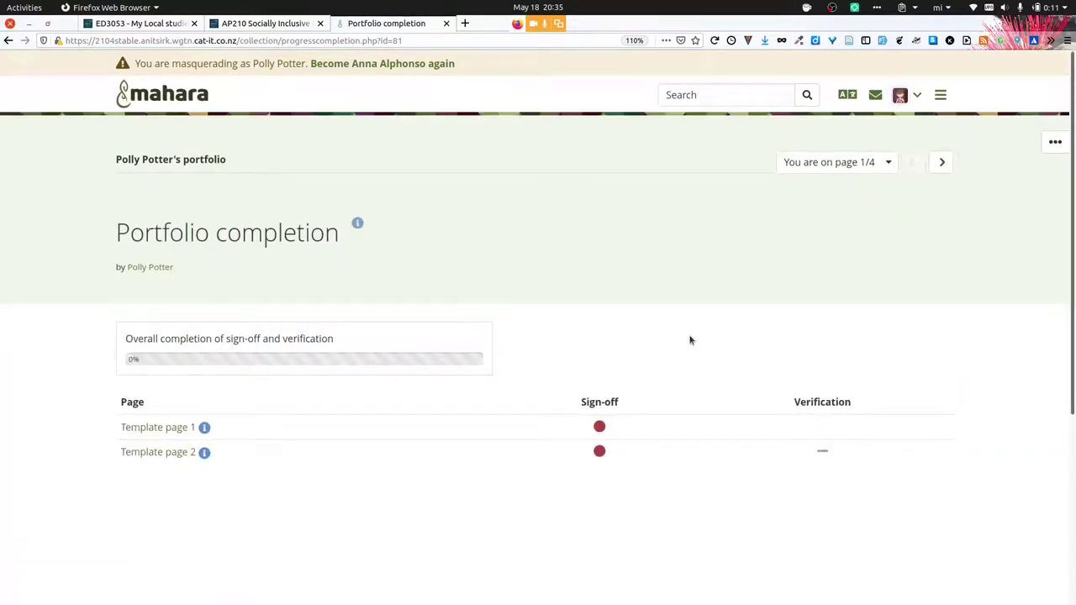
scroll(689, 340, "down", 3)
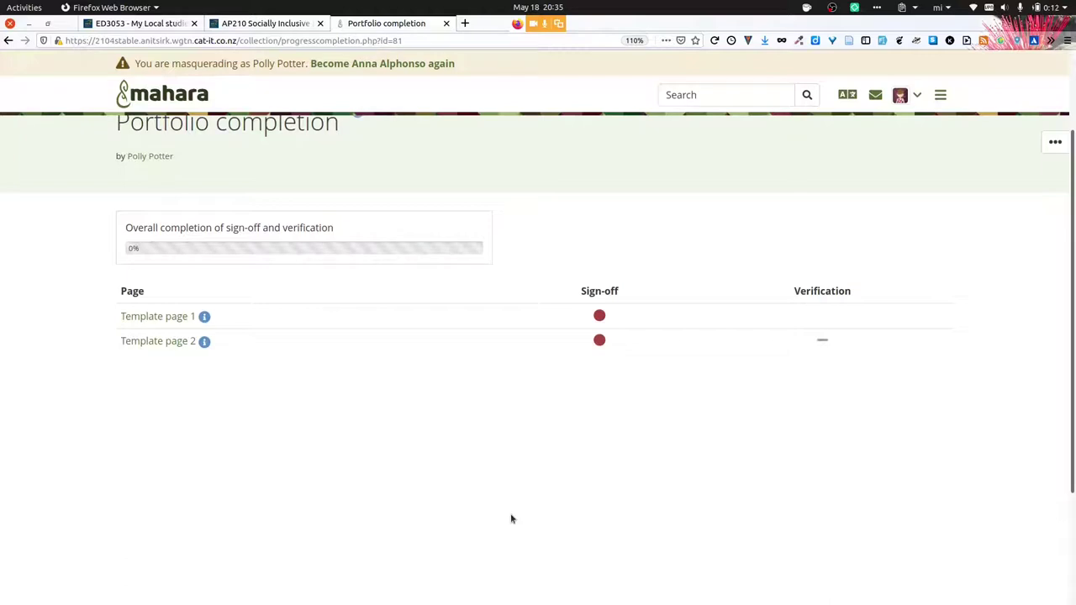
scroll(511, 518, "up", 1)
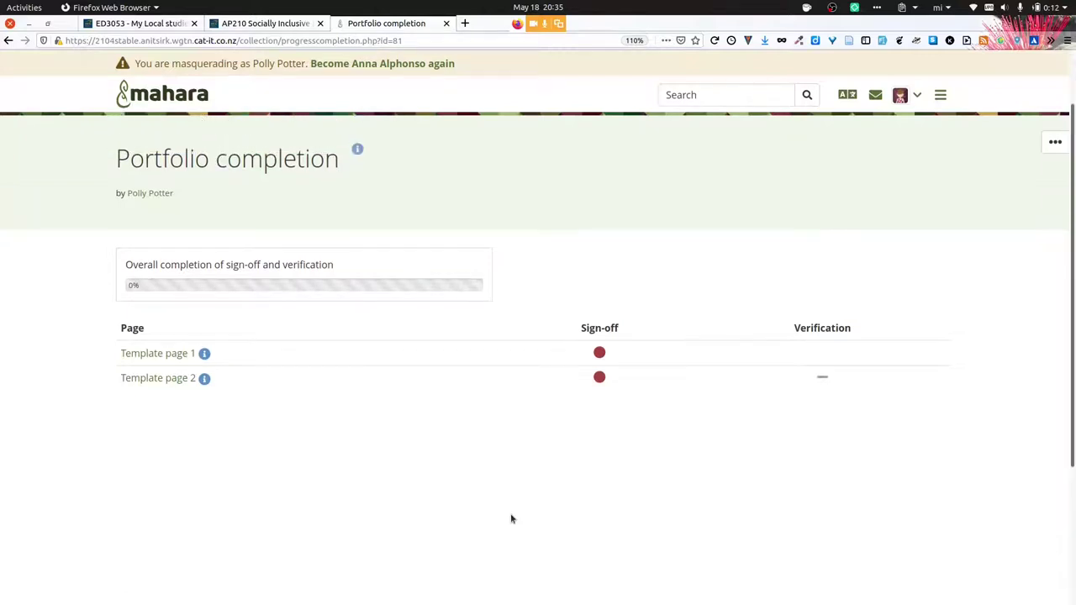
left_click(599, 351)
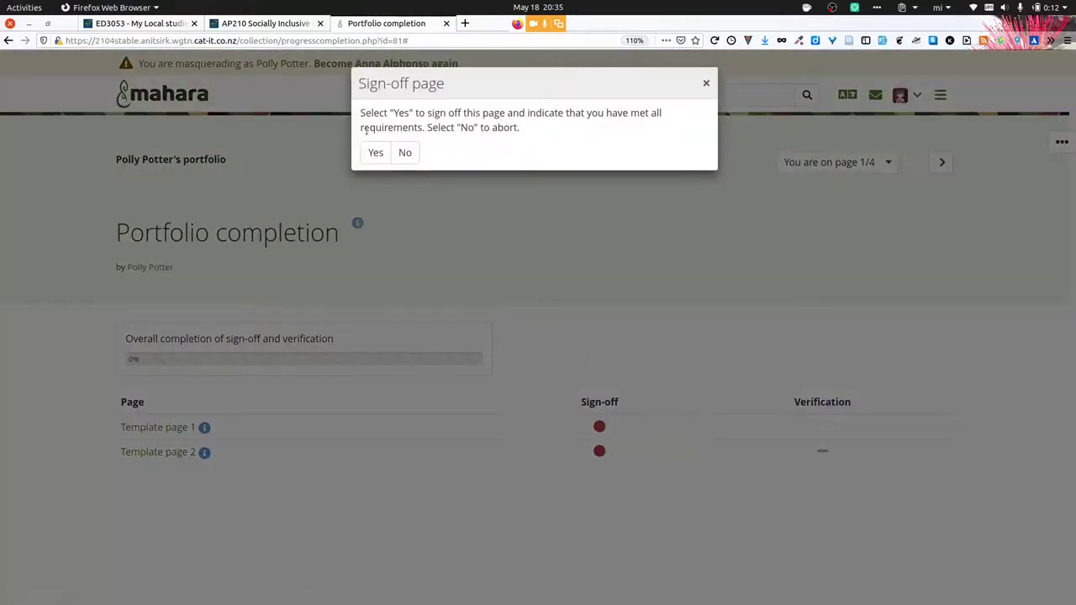
left_click(376, 153)
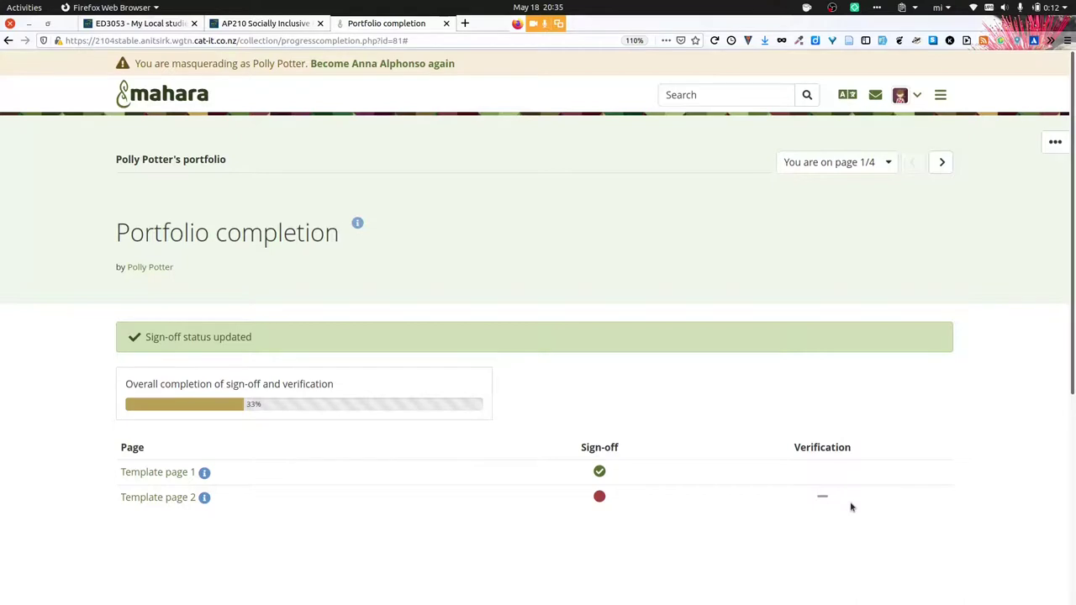
Open the portfolio's access management page from the Portfolio completion page
left_click(1048, 139)
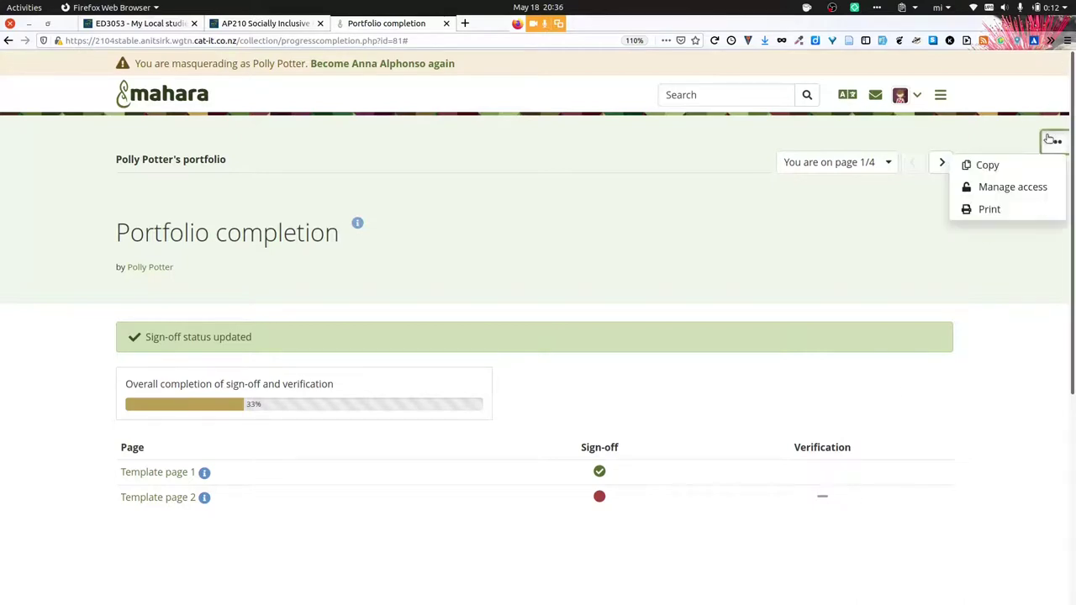
left_click(992, 192)
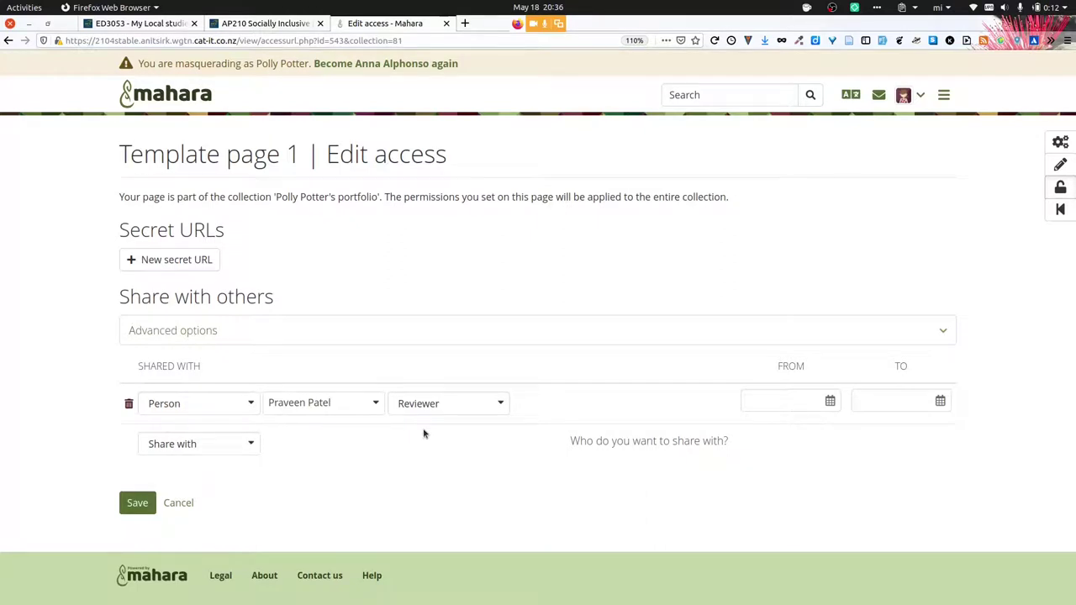
Check the role options for the person the portfolio is shared with, and end the masquerading session without saving the access settings
left_click(463, 403)
left_click(464, 404)
left_click(419, 66)
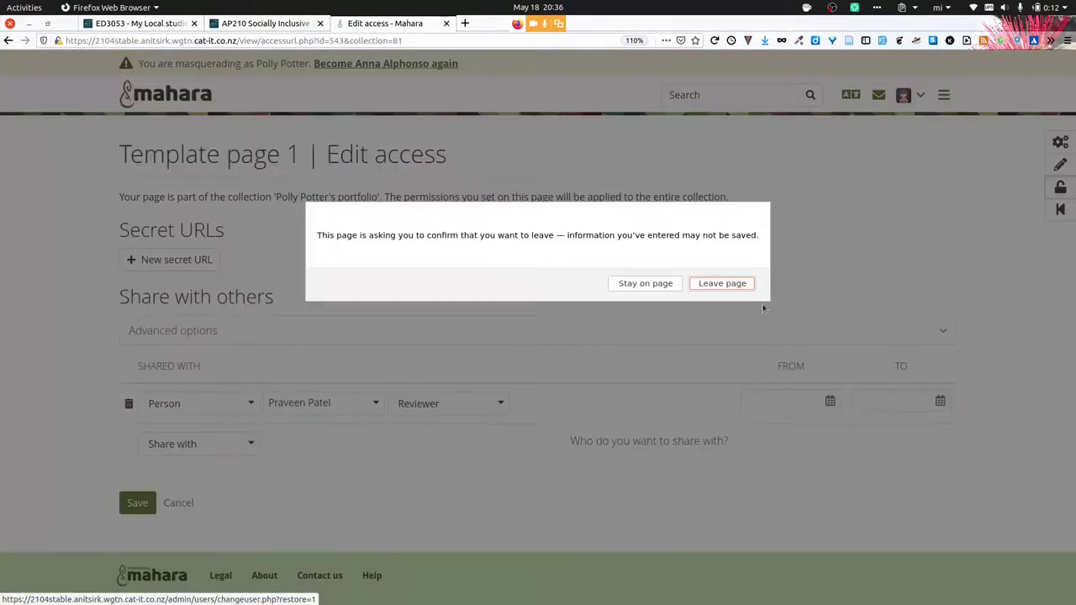
left_click(736, 284)
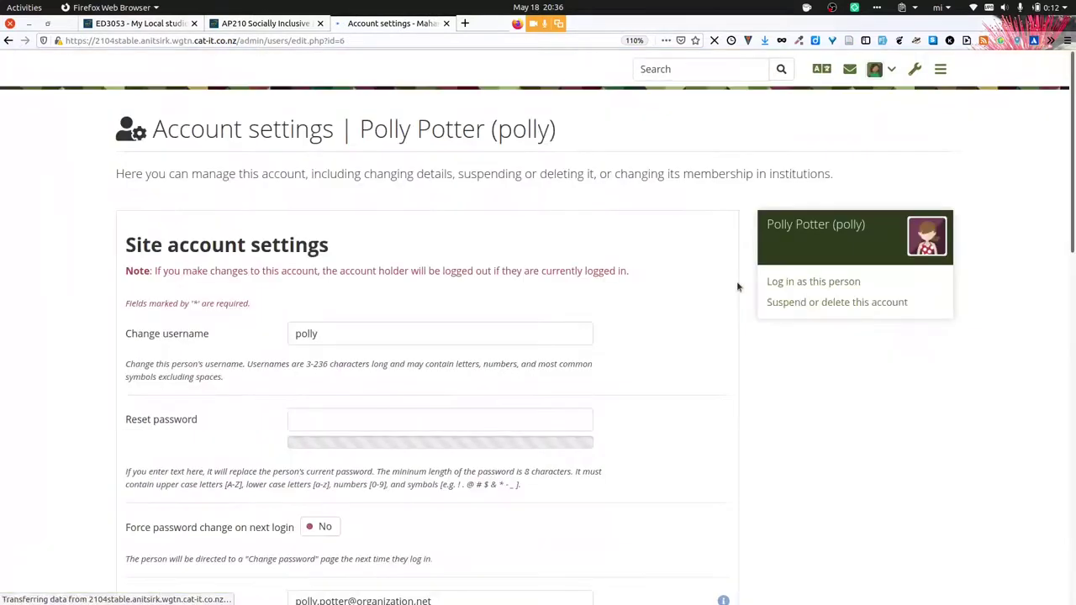
Find the portfolio reviewer in the site administration's People search and open that person's account settings
left_click(915, 69)
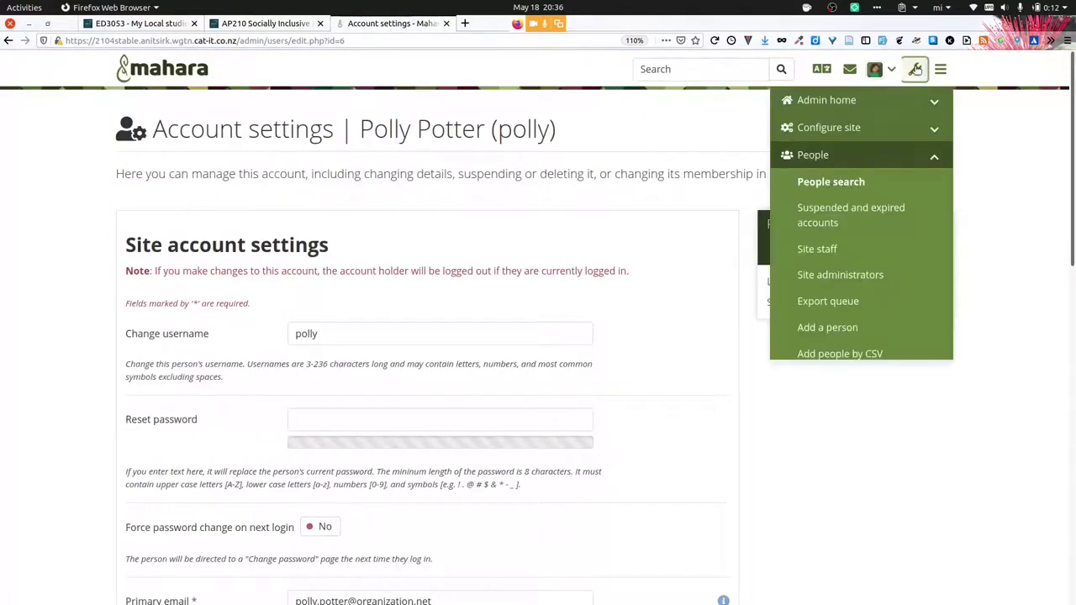
left_click(829, 174)
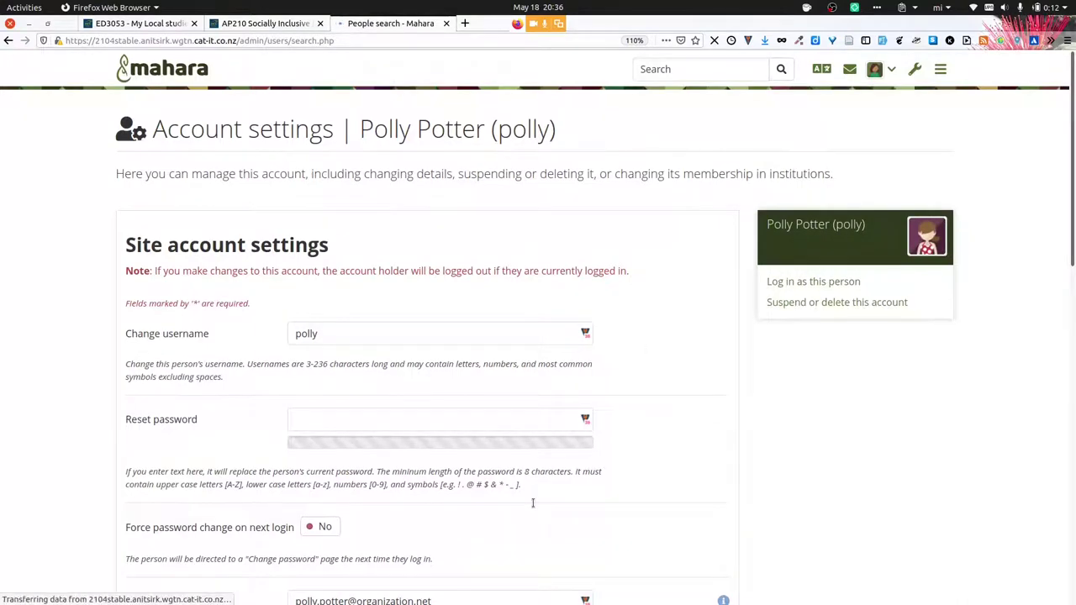
scroll(533, 504, "down", 3)
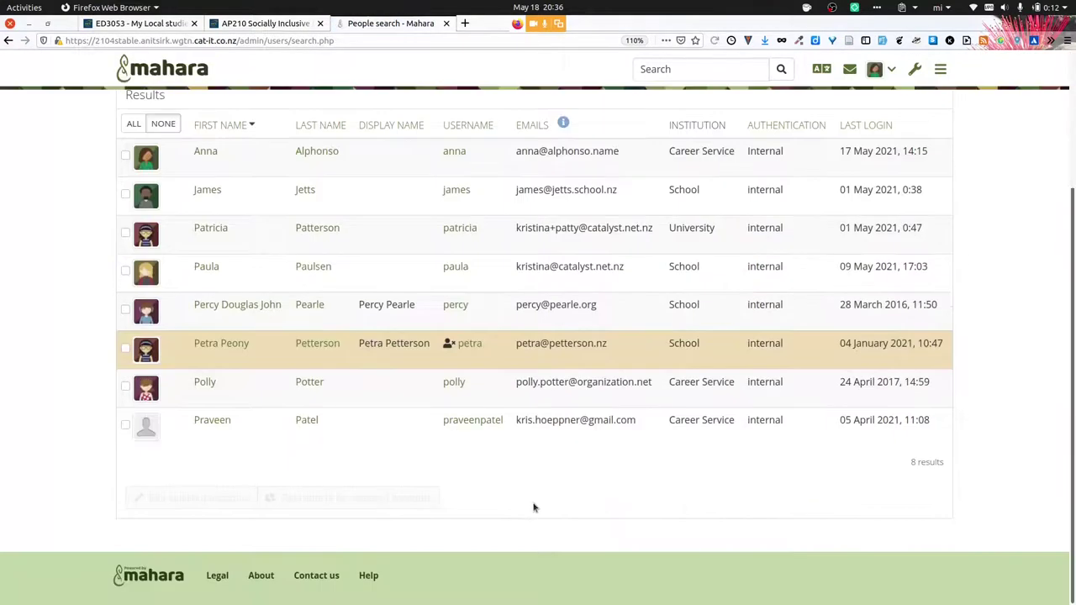
left_click(475, 420)
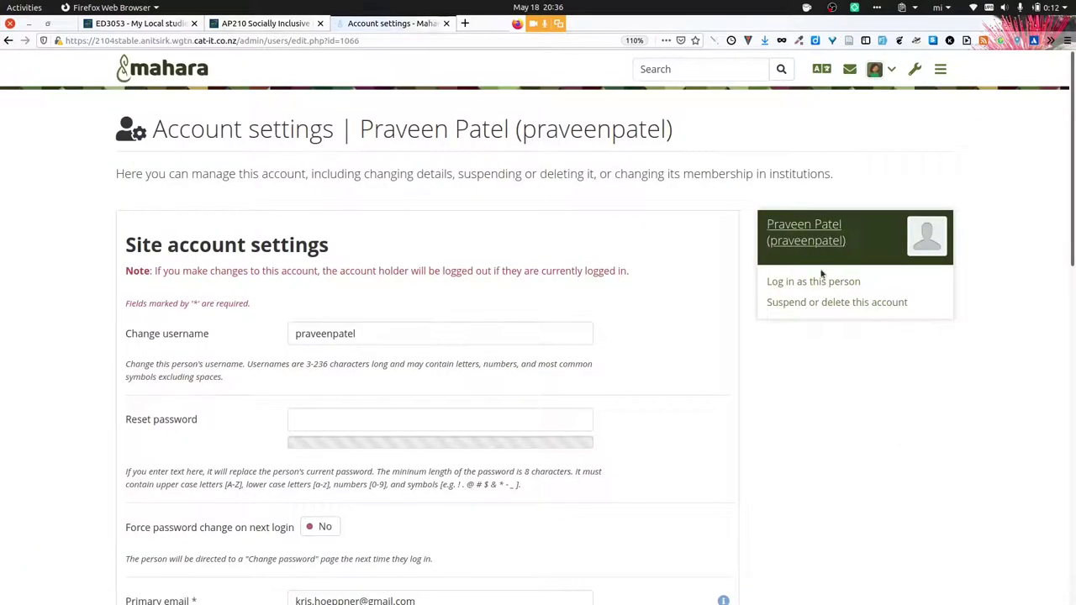
Log in as the reviewer, giving "demo" as the reason for masquerading
left_click(819, 284)
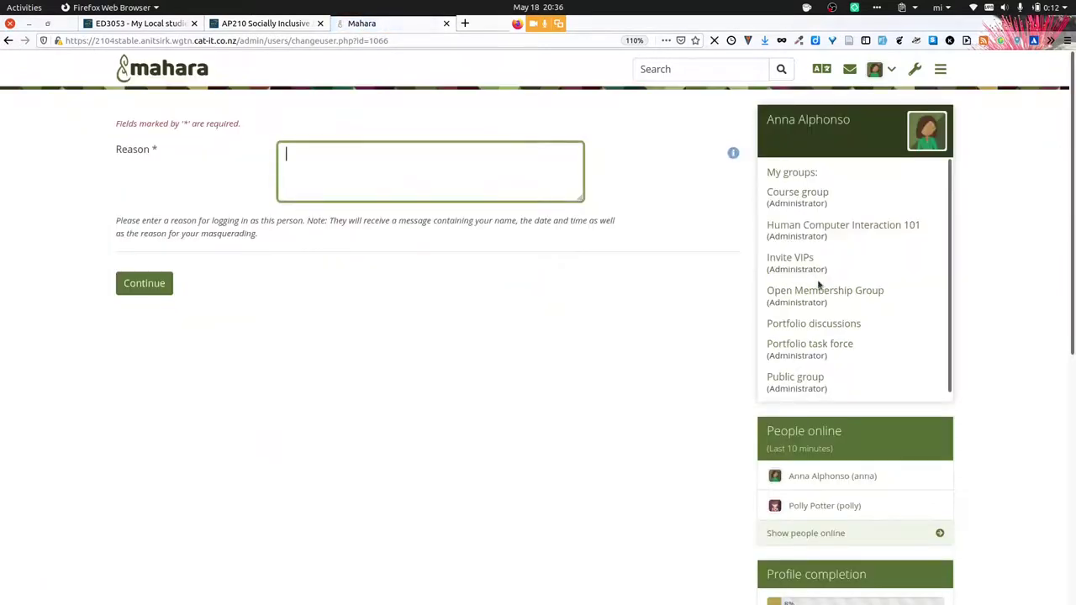
type("demo")
left_click(144, 284)
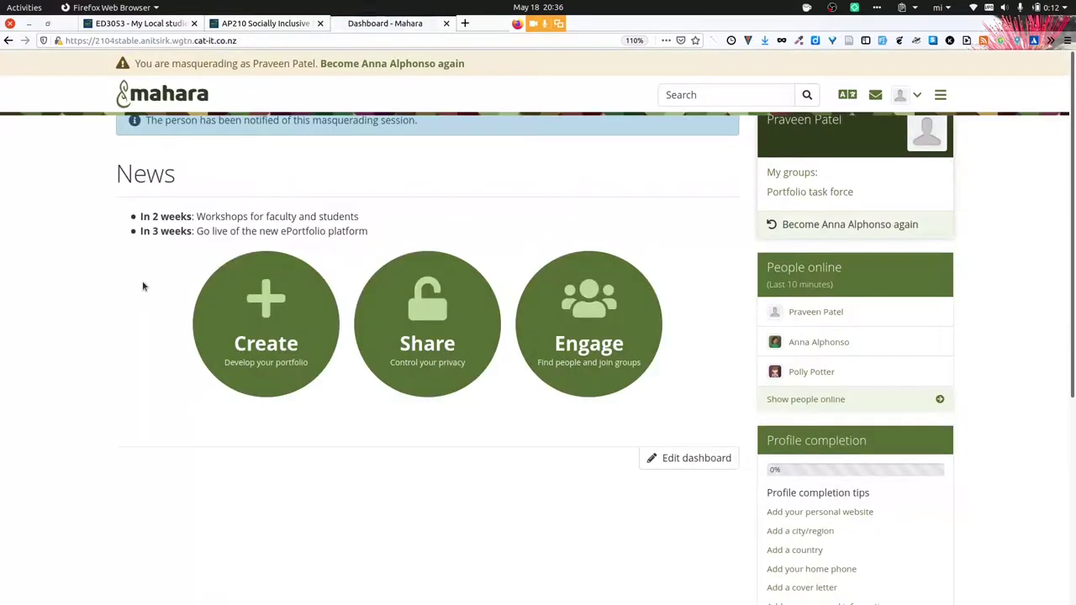
Go to the portfolio author's profile from the people online list and open their shared portfolio's Portfolio completion page
scroll(130, 356, "down", 2)
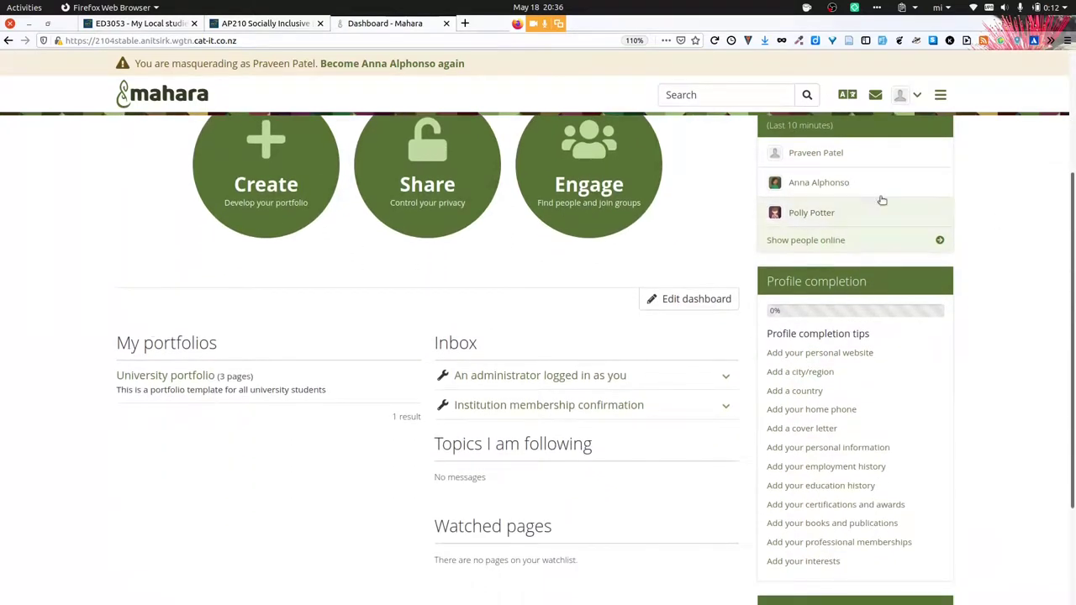
left_click(794, 215)
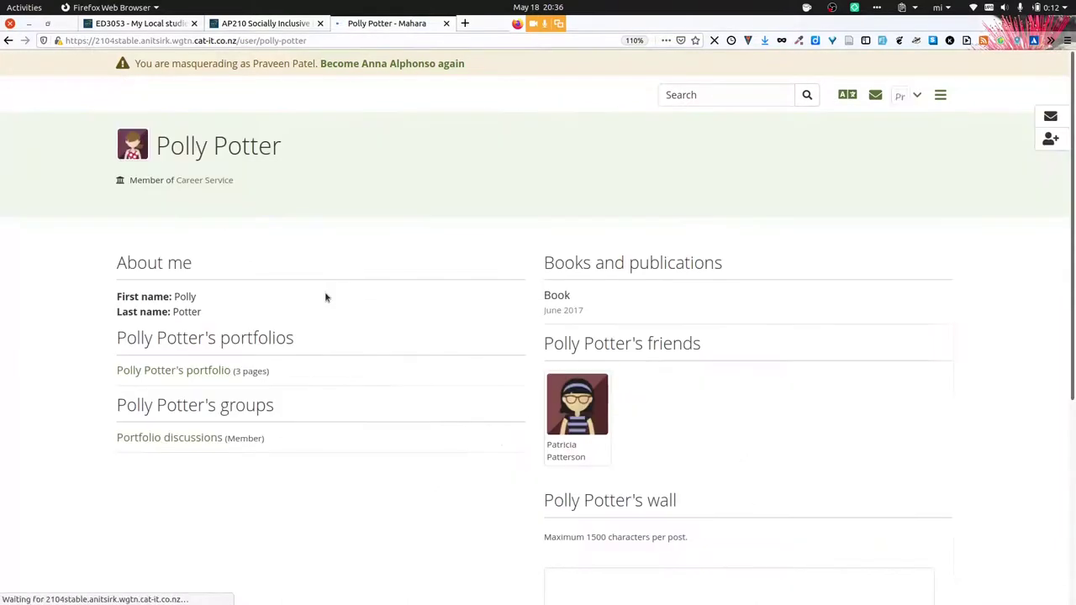
left_click(156, 399)
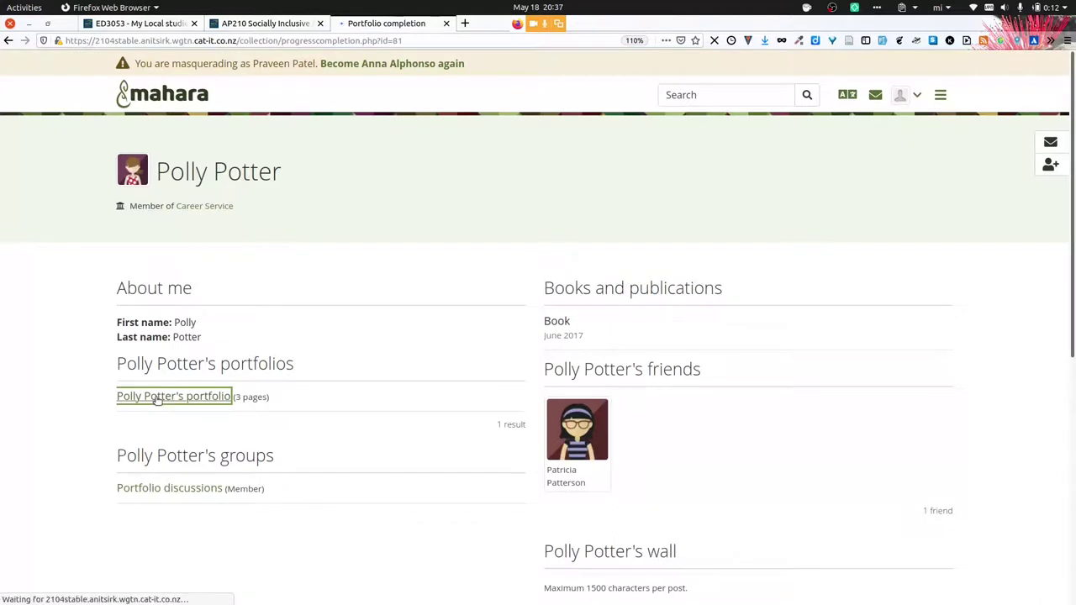
scroll(1013, 449, "down", 3)
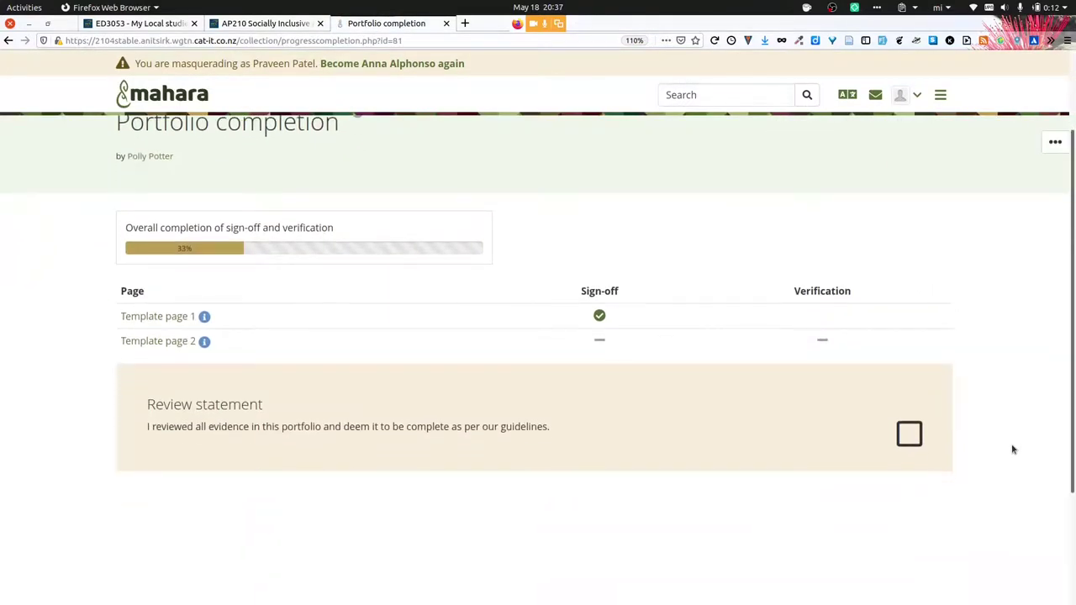
Confirm the review statement on the Portfolio completion page as the reviewer and look over the completion overview
scroll(1012, 450, "up", 2)
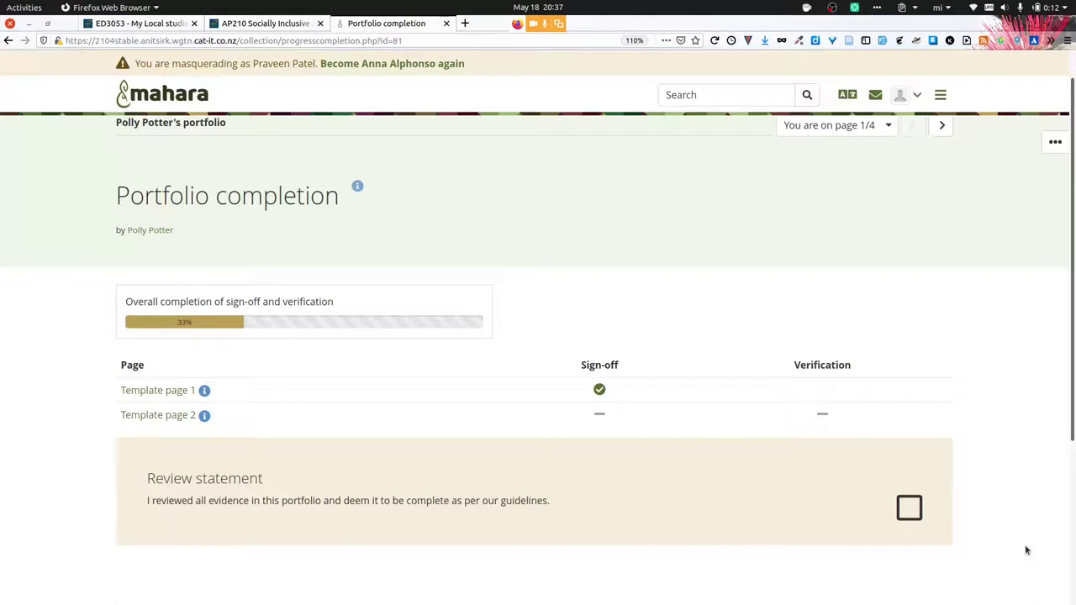
left_click(907, 509)
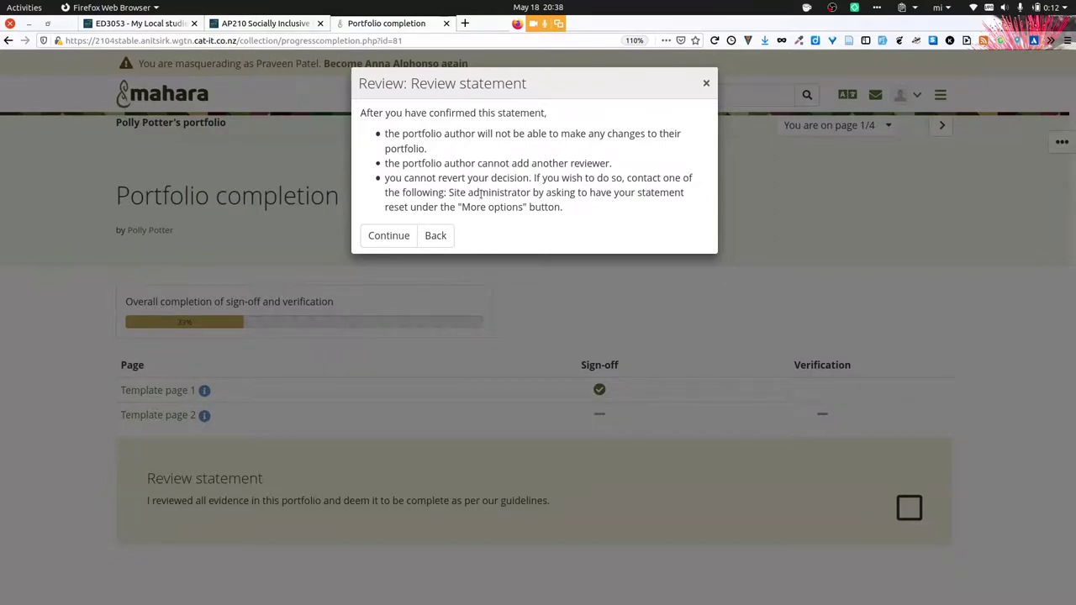
left_click(390, 234)
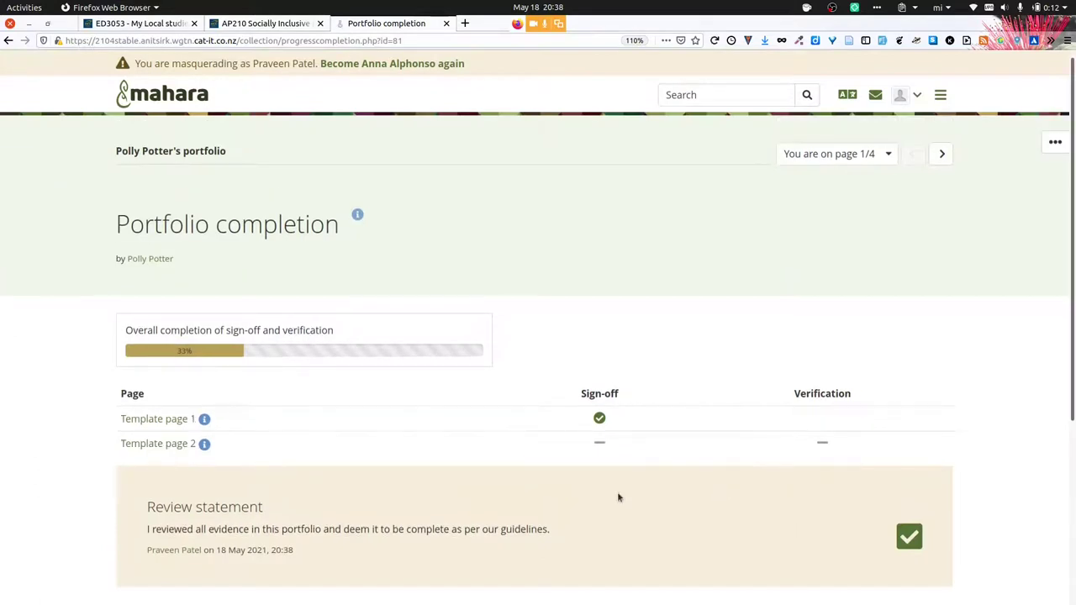
scroll(617, 491, "down", 1)
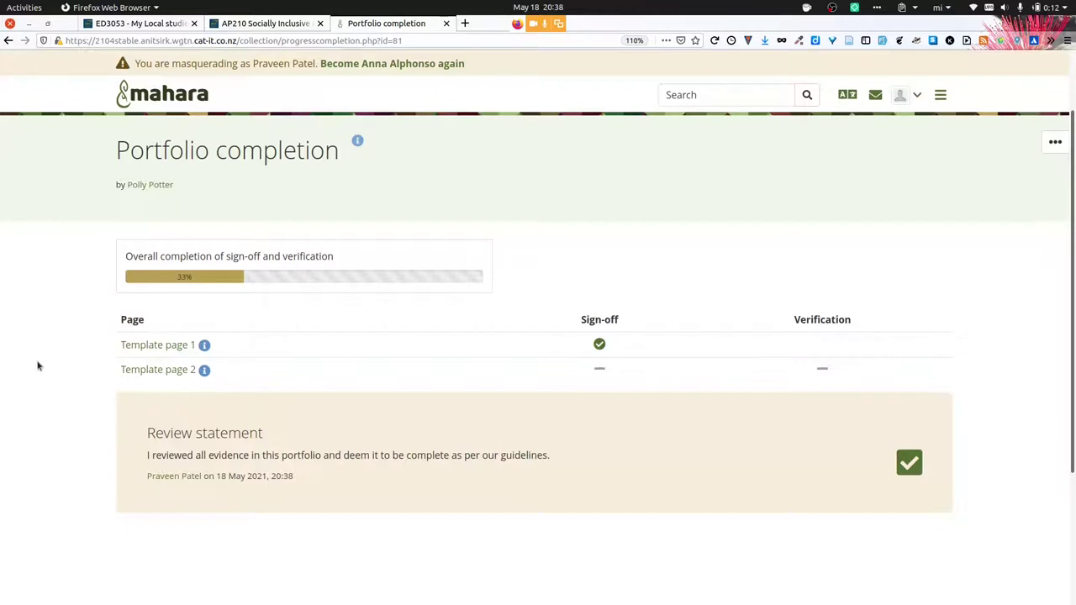
scroll(38, 366, "up", 2)
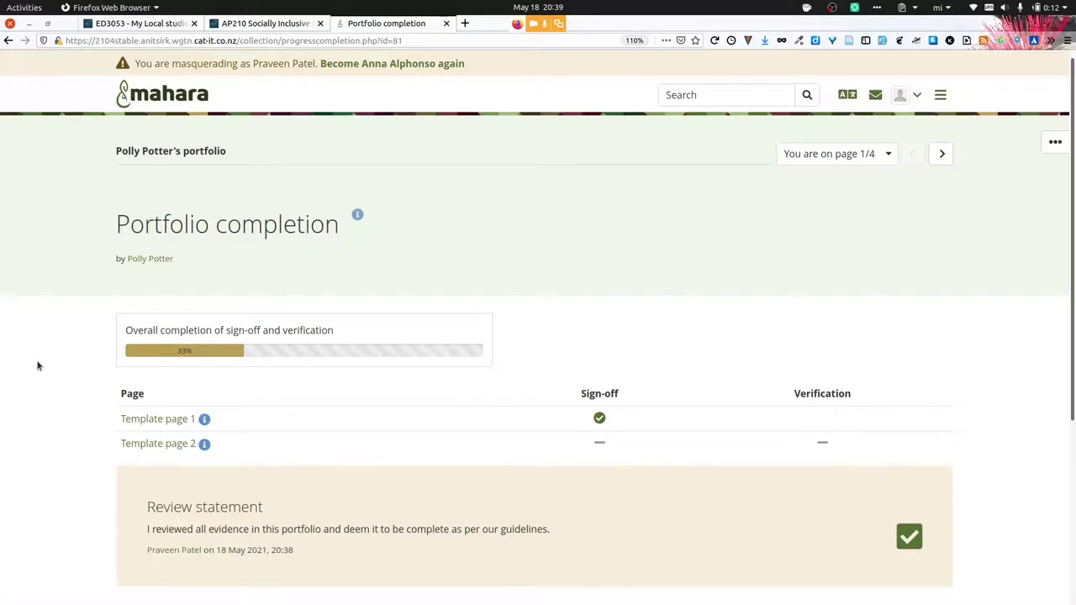
Switch to the Introduction to Mahara (May 2021) presentation in the other Firefox window and show the Folio thinking slide
key("alt+Tab")
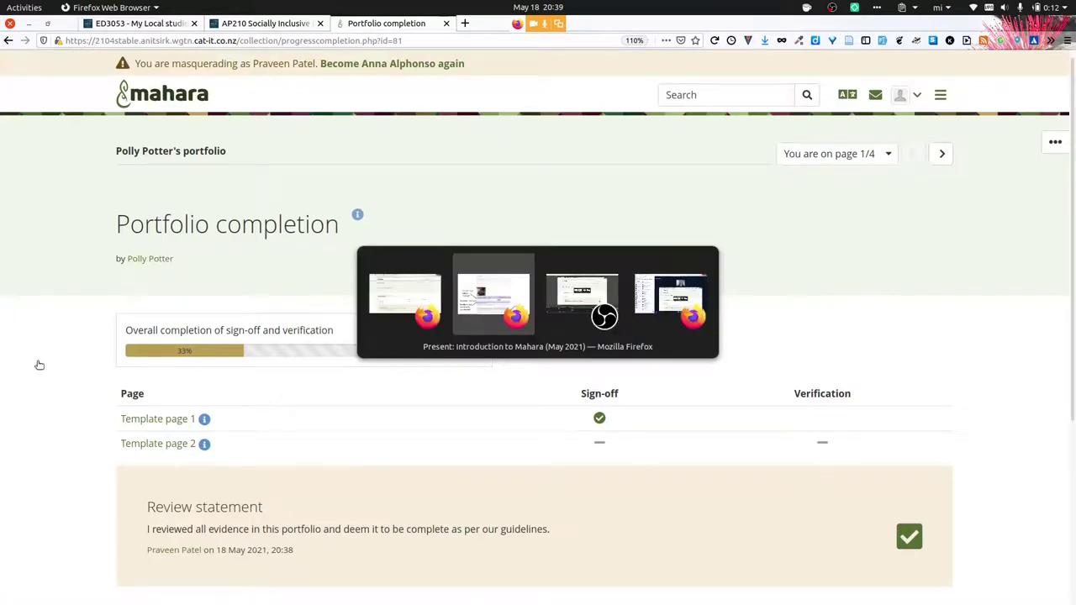
key("Right")
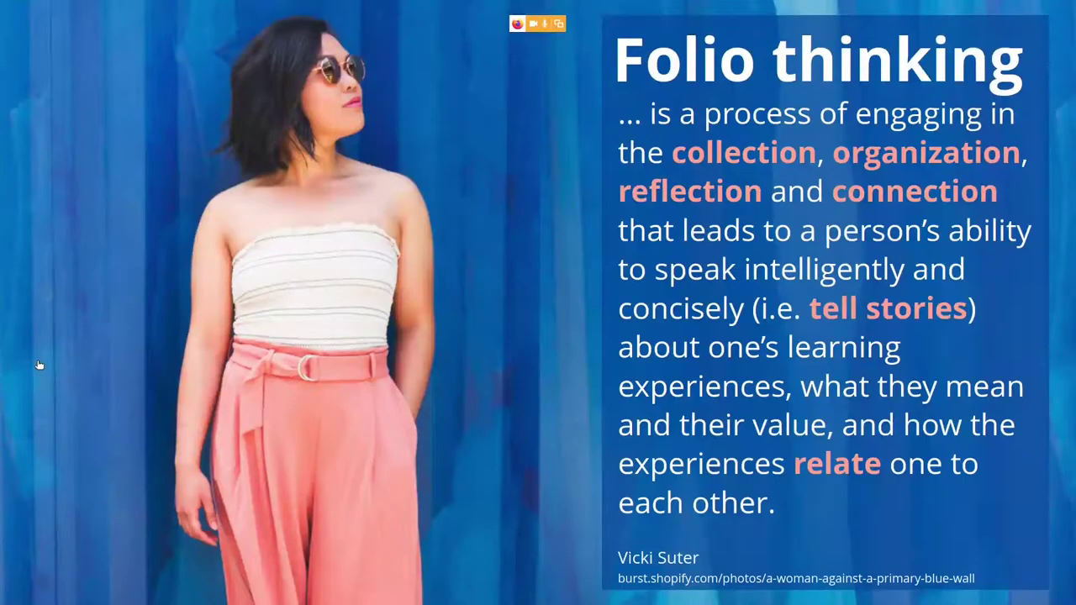